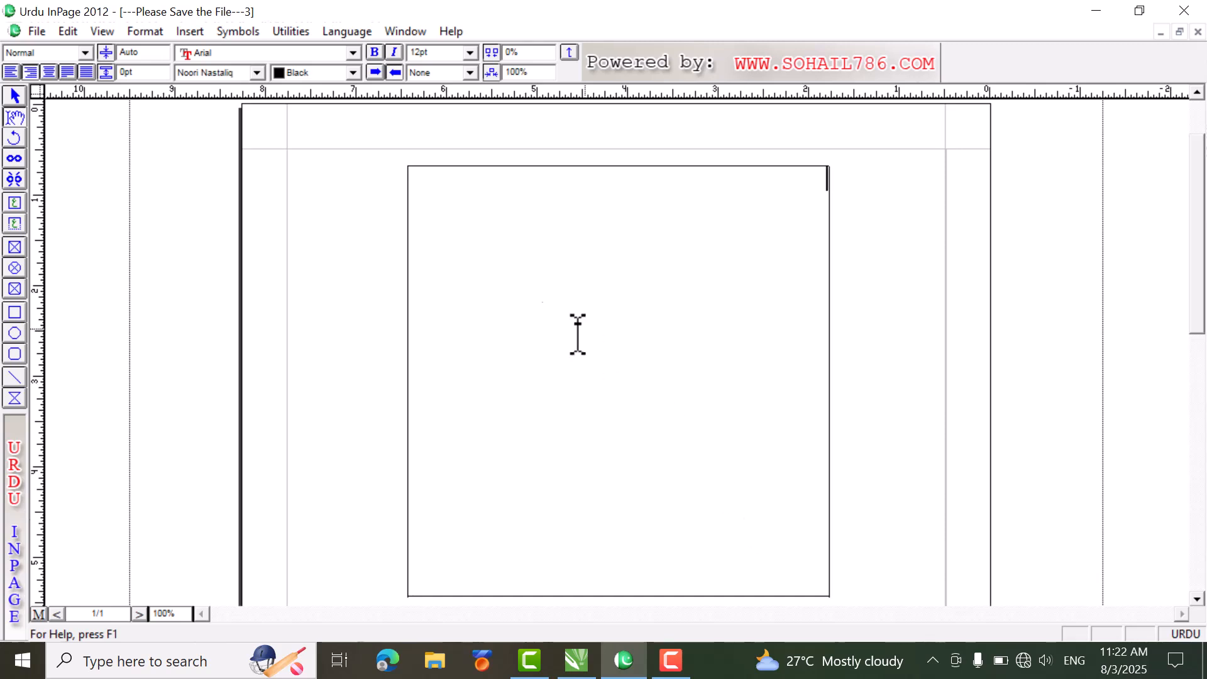
Step: Resize the empty text box to 5" wide and 7" high
click(15, 96)
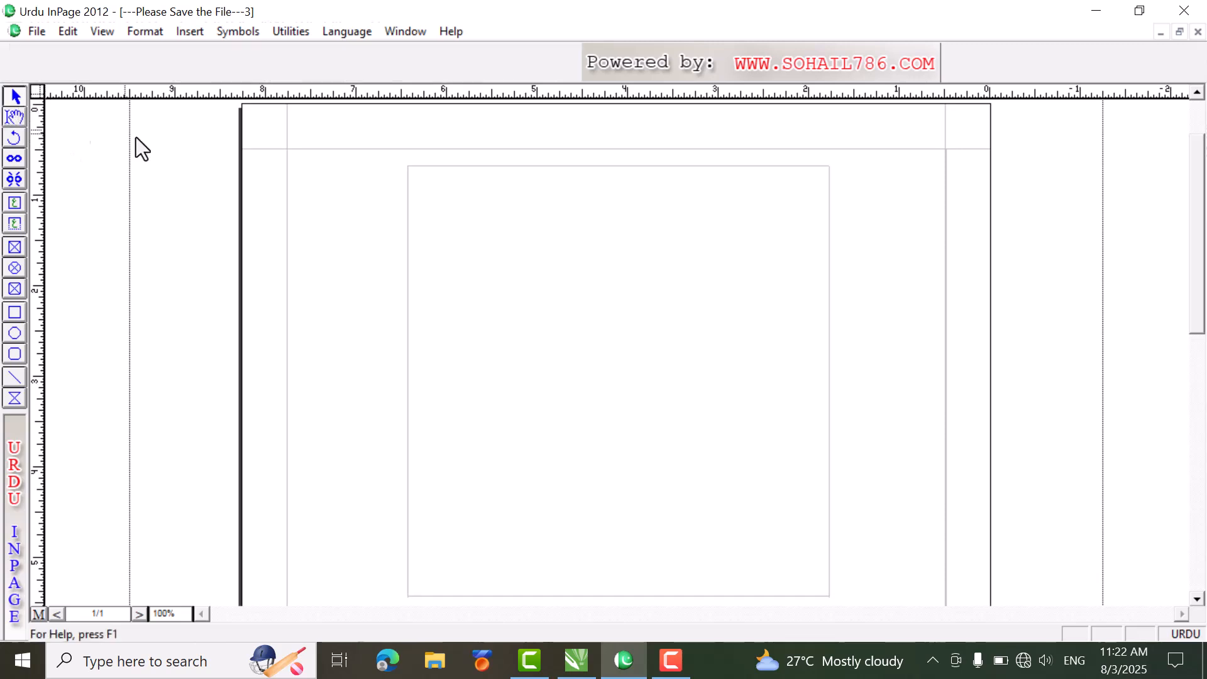
click(629, 345)
double_click(121, 53)
text(5)
key(Tab)
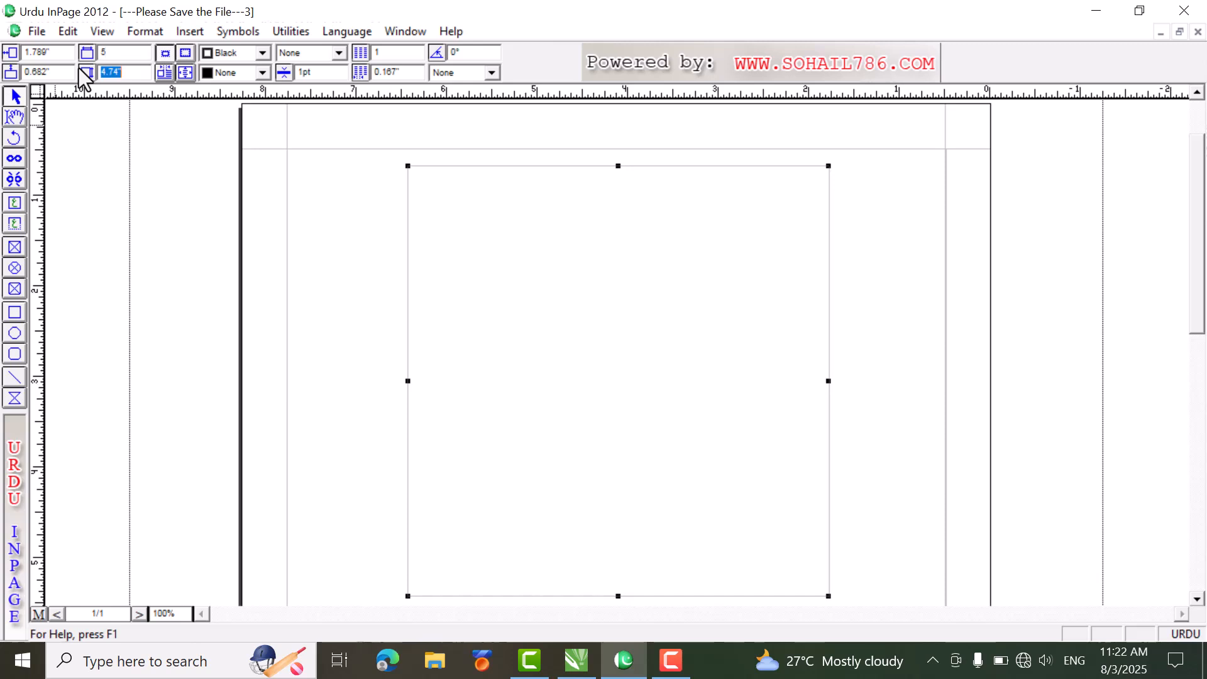
text(7)
key(Return)
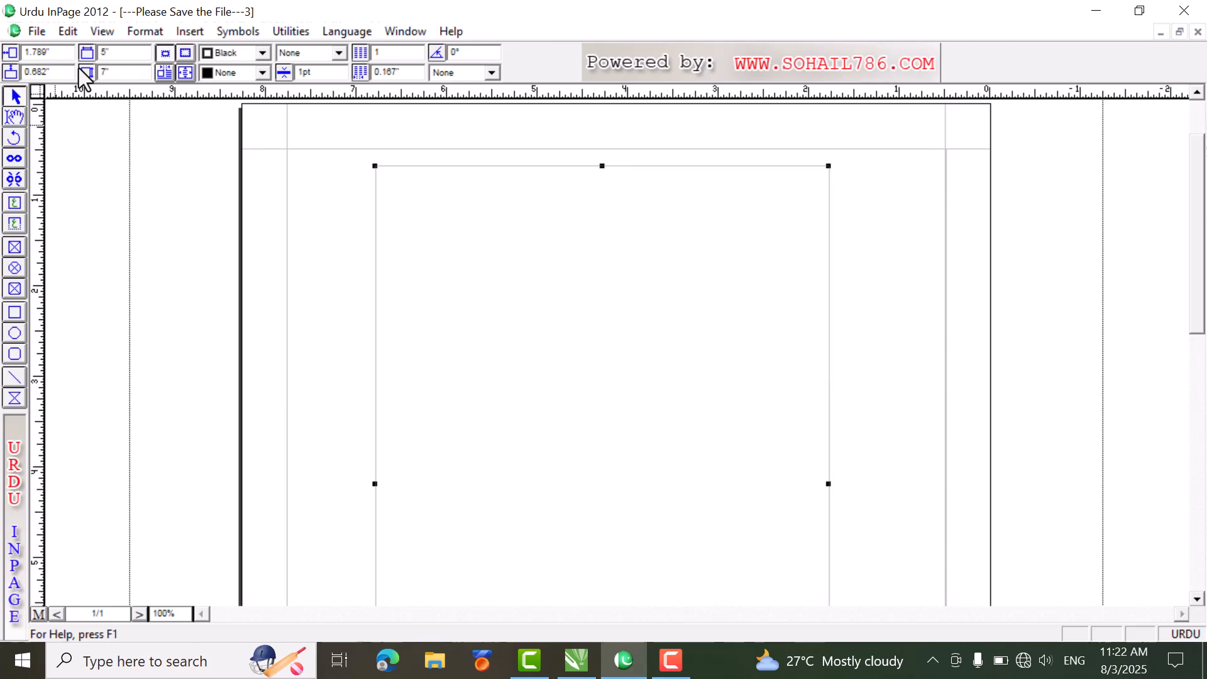
Step: Paste the copied Urdu passage into the resized text box
click(15, 117)
click(723, 240)
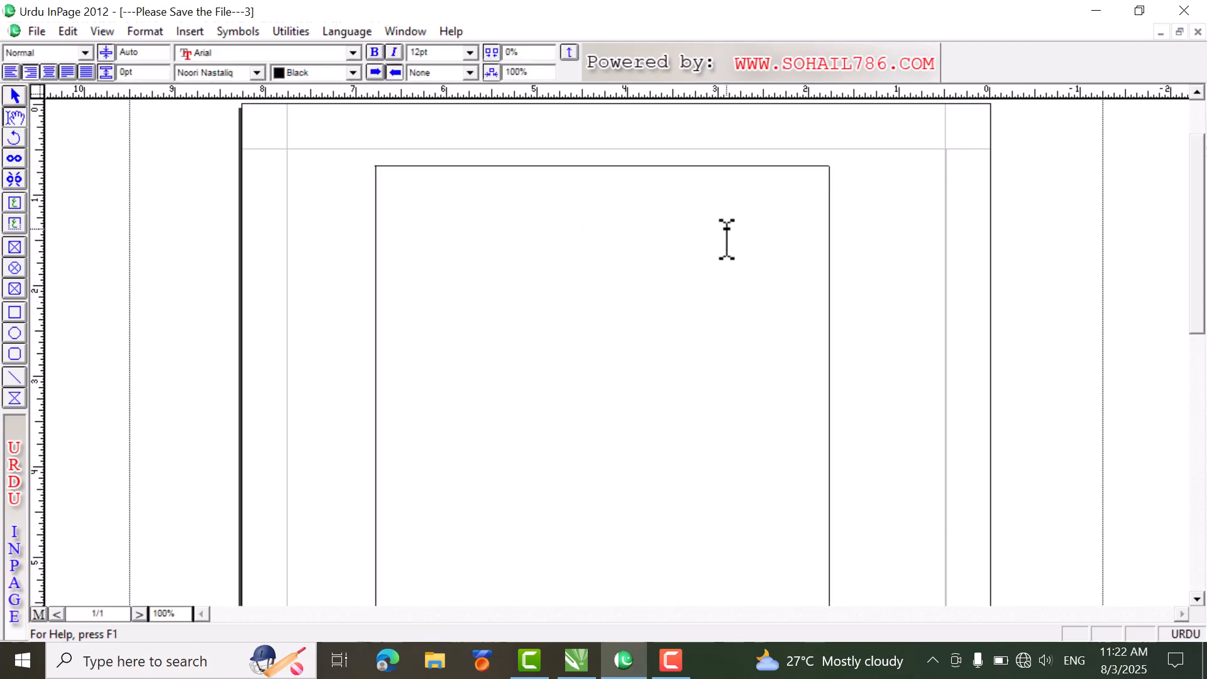
text(زندگی کا بہترین ساتھی زندگی کا بہترین ساتھی کتاب ہے کتنی صحیح بات ہے جو عربی کے مشہور ادیب متنبی نے کہی ہے اور کتنے کامیاب اور خوش نصیب ہیں وہ لوگ جن کو مطالعے کا شوق ہے، زیر نظر مضمون میں اردو کے مشہور ادیب مولانا محمد اسماعیل صاحب کی کتاب سے مطالعے کا طریقہ ذکر کیا جائے گا اور بعض ان مثالی شخصیات کا ذکر ہوں گا جنہوں نے کتاب اور مطالعے کو ہی اوڑھنا بچھونا بنالیا تھا اور مطالعے ہی کی بدولت وہ اس دنیا میں بڑھے اور اتنے بڑھے کہ بعد والوں کے لیے ستارۂ نور ثابت ہوئے، آیئے آگے بڑھنے سے پہلے اللہ تعالی سے مطالعے کا شوق مانگ لیتے ہیں اور نیت کر لیتے ہیں کہ ہم بھی کتاب کو بہترین دوست بنائیں گے۔)
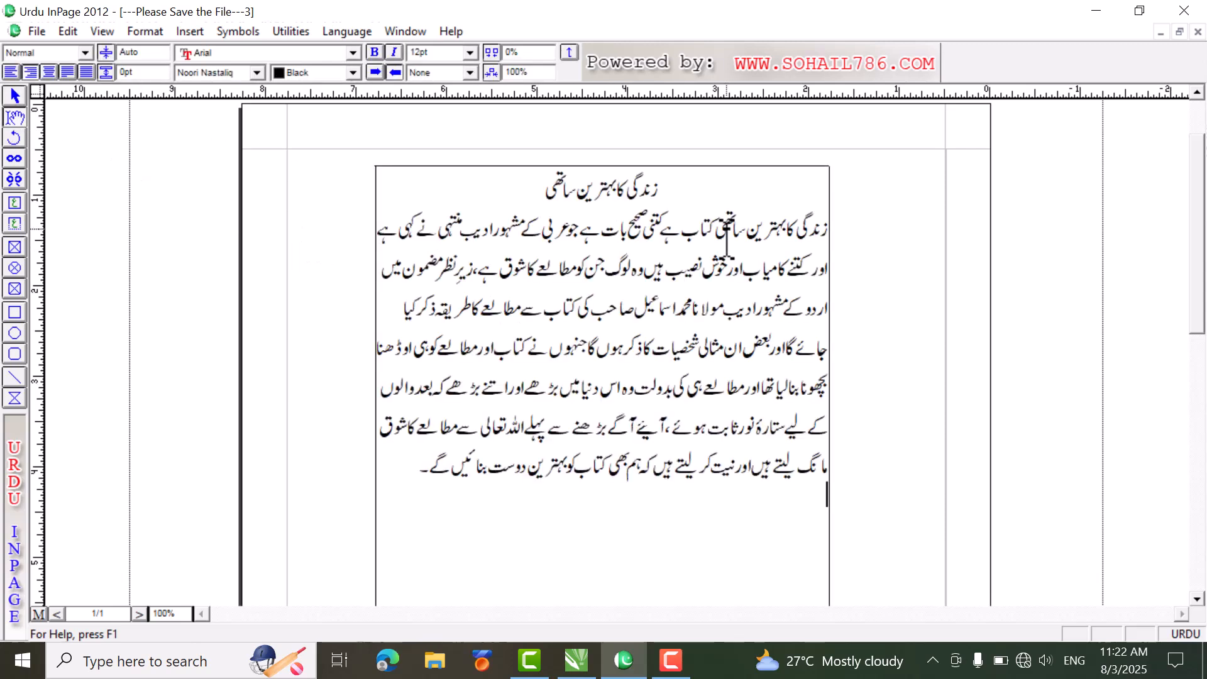
Step: Rotate the text box by 45° through its object settings
click(14, 99)
click(735, 212)
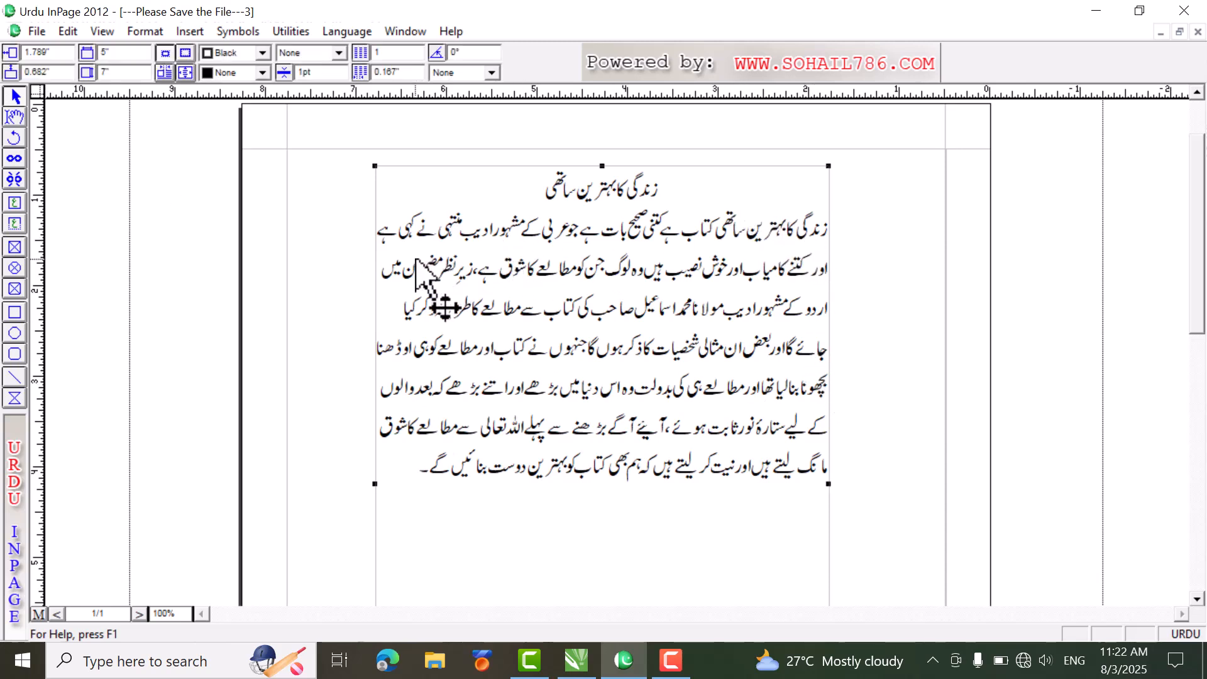
click(142, 33)
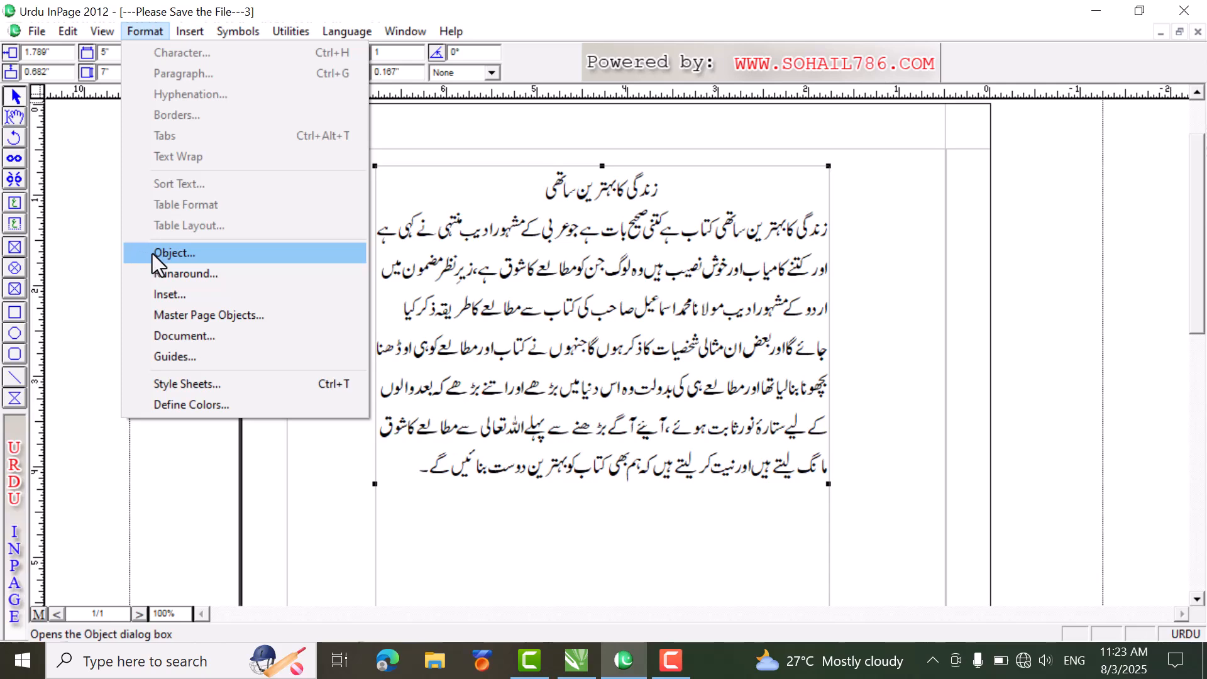
click(203, 255)
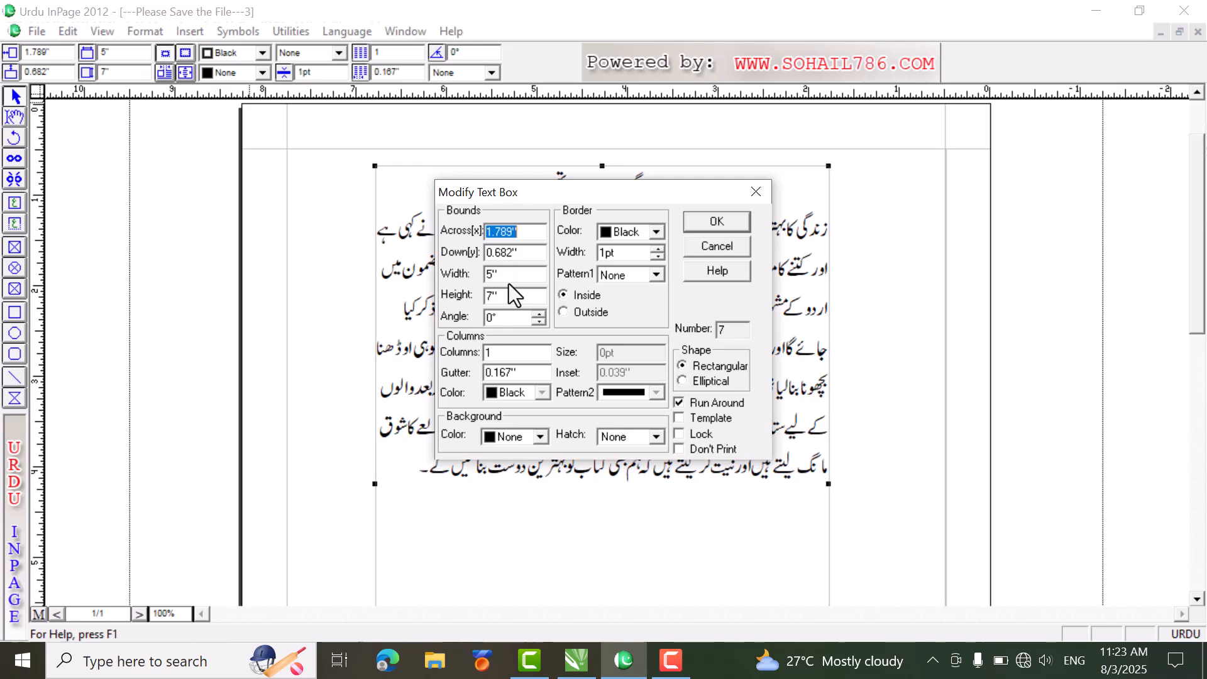
double_click(515, 318)
text(45)
click(728, 223)
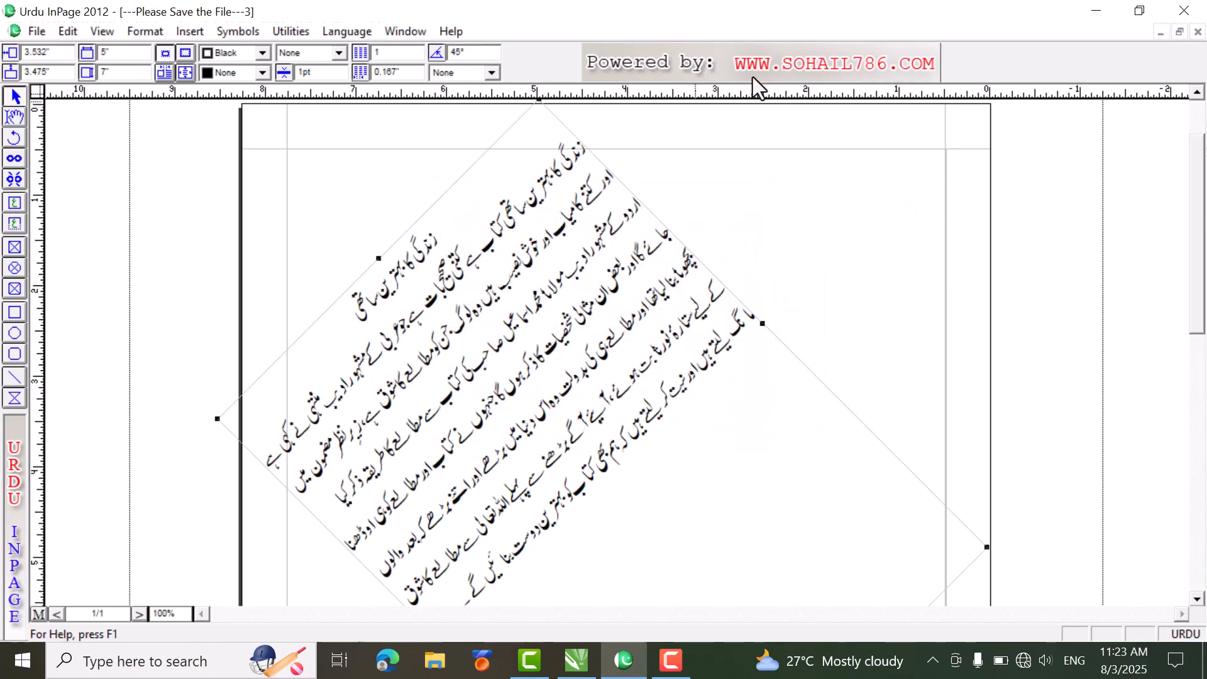
Step: Set the text box's rotation angle back to 0°
double_click(465, 54)
text(0)
key(Return)
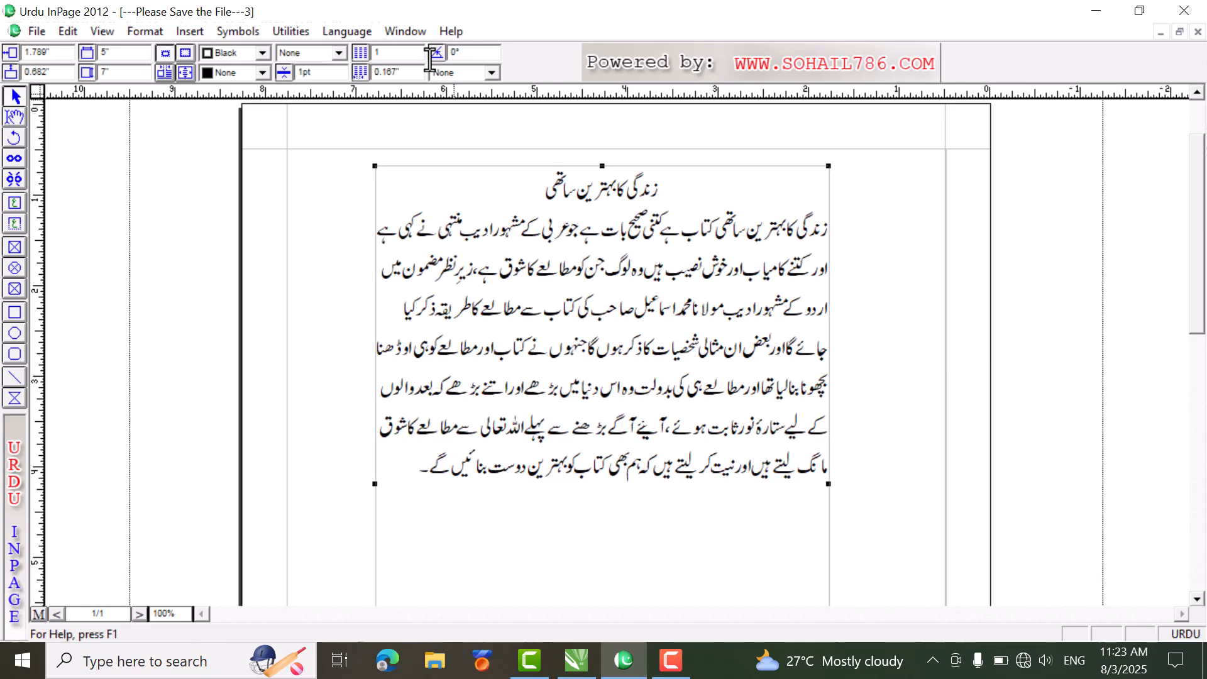
Step: Change the text box's shape to Elliptical in its object settings
click(146, 32)
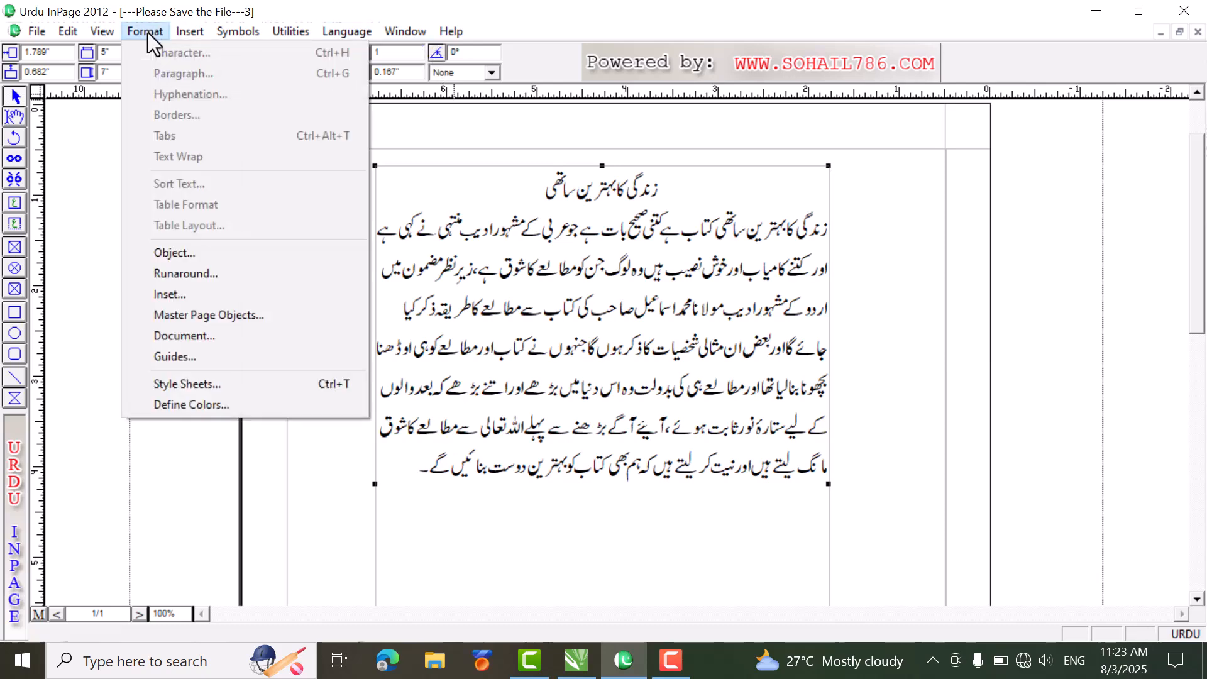
click(220, 252)
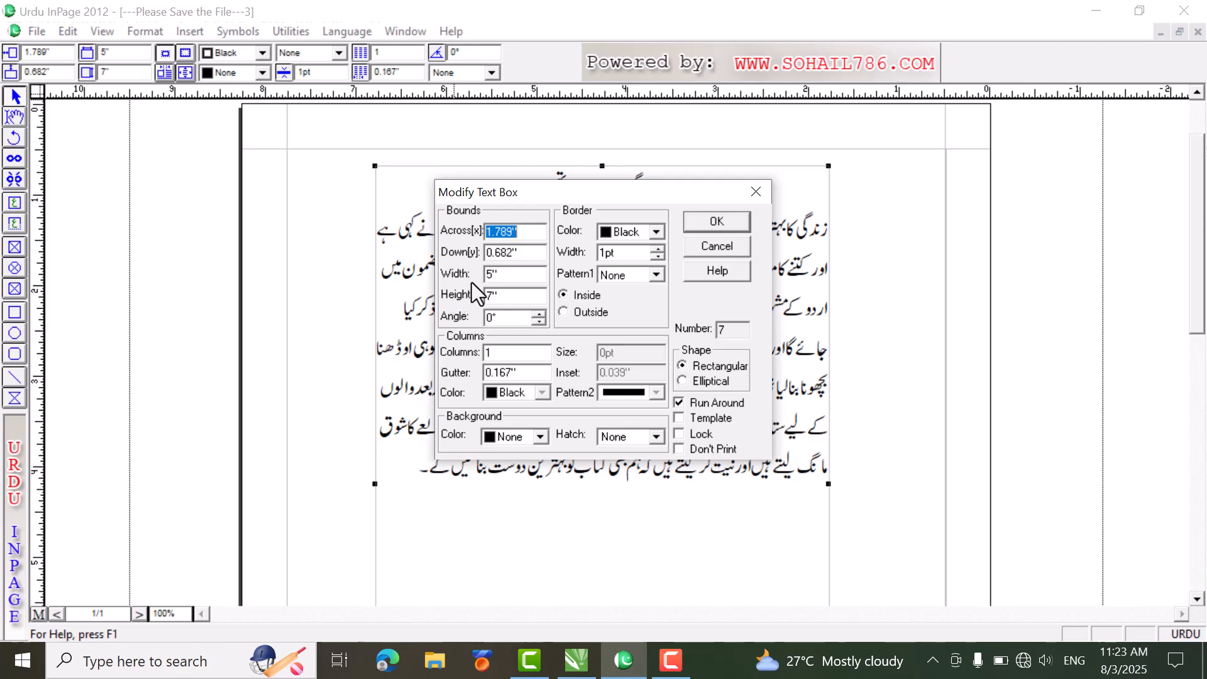
double_click(727, 333)
click(684, 381)
click(718, 224)
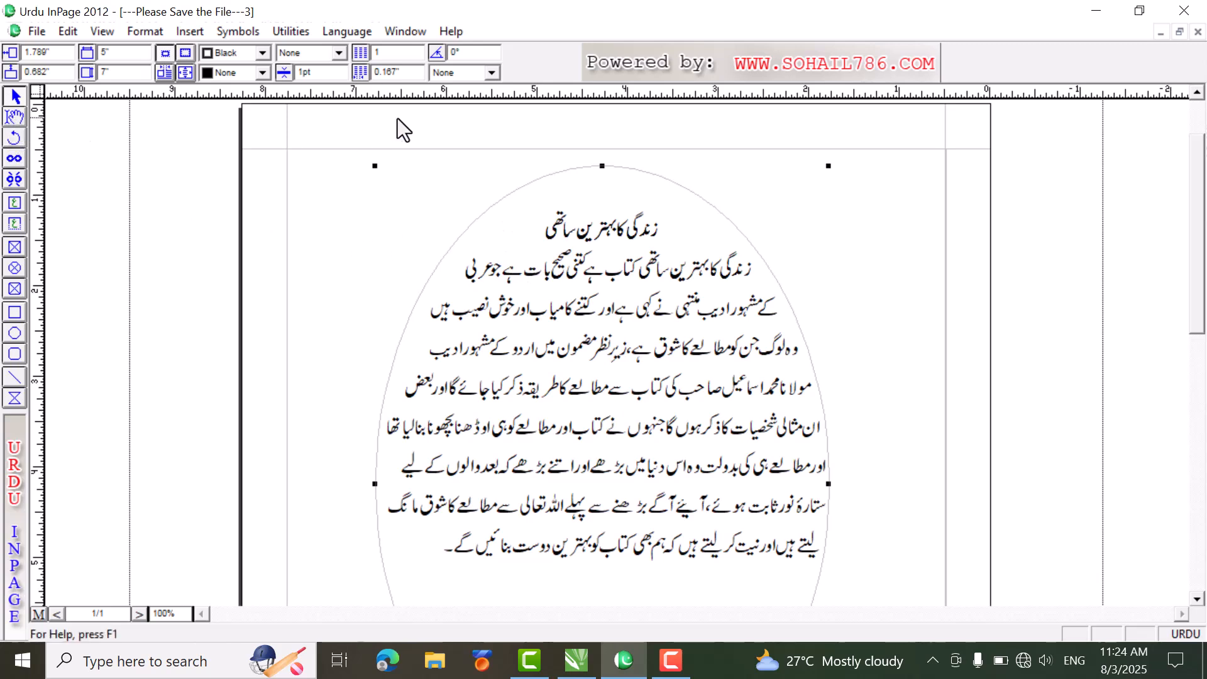
Step: Set the A4 document's page orientation to Landscape and fit the whole page in view
click(146, 32)
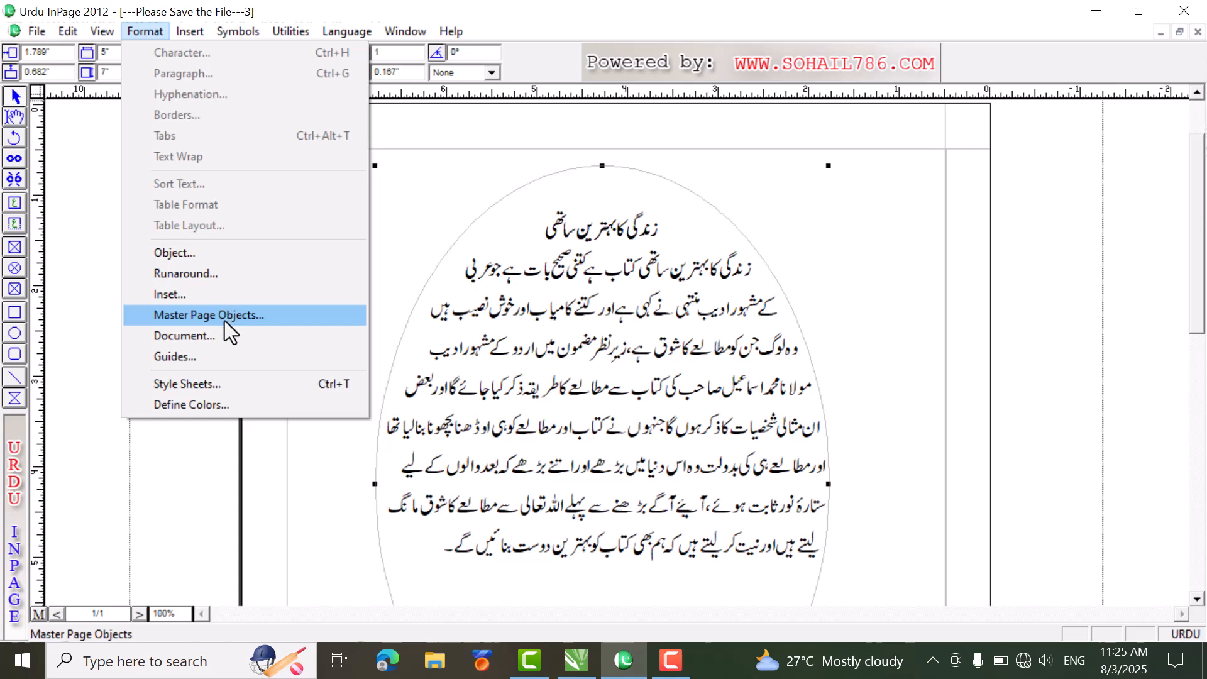
click(168, 342)
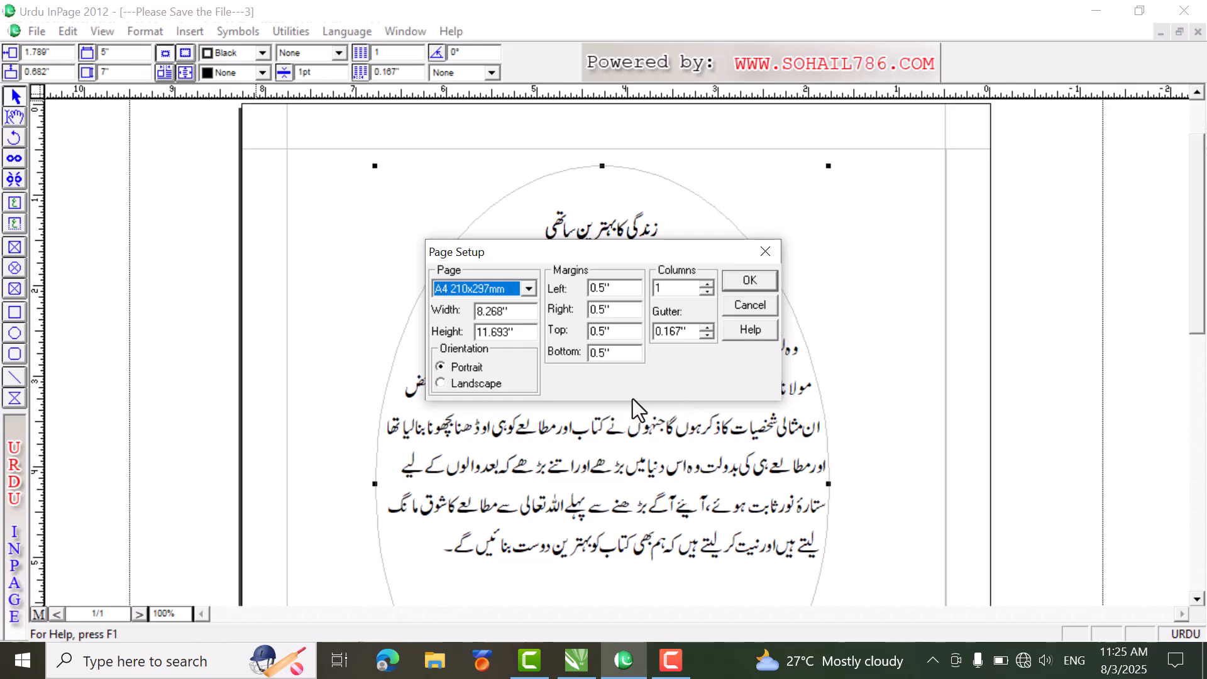
click(443, 385)
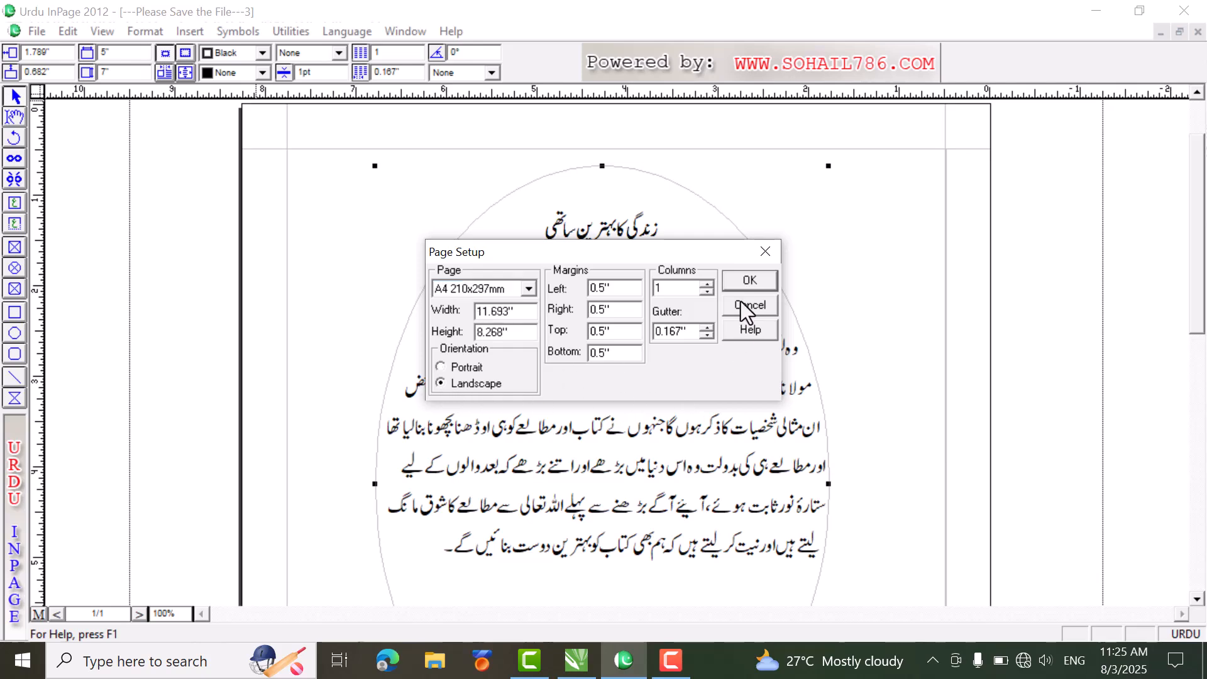
click(748, 281)
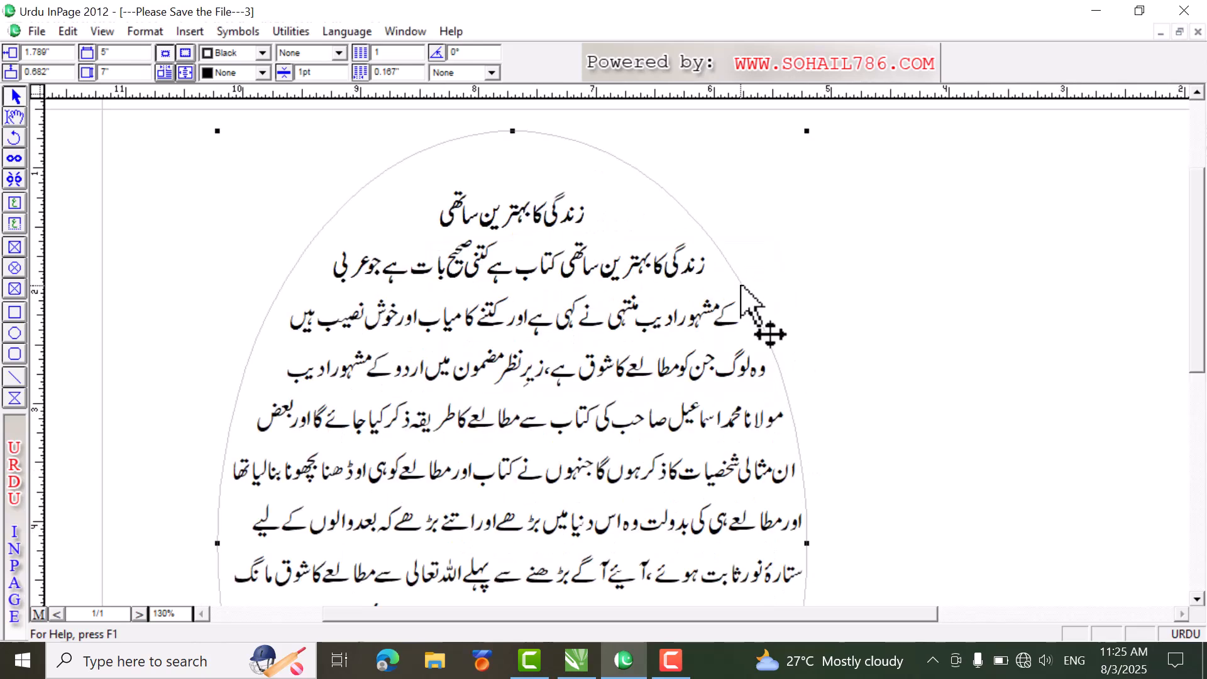
key(ctrl+0)
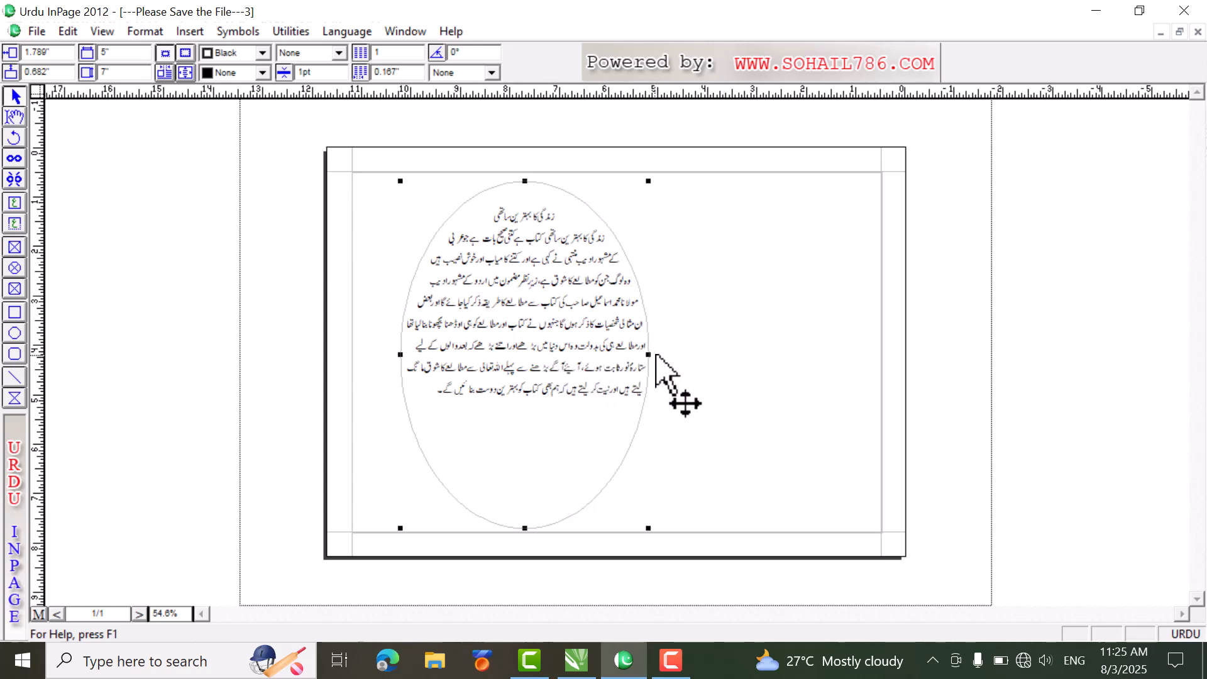
Step: Set the document's page orientation back to Portrait
click(135, 36)
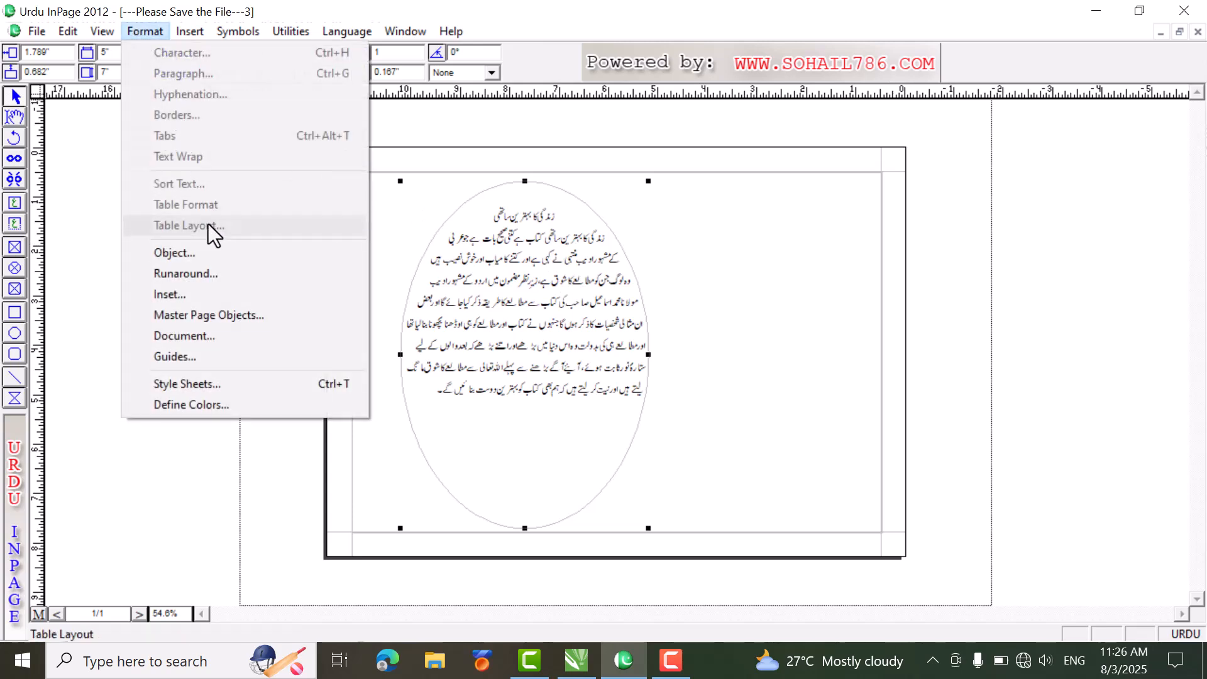
click(230, 341)
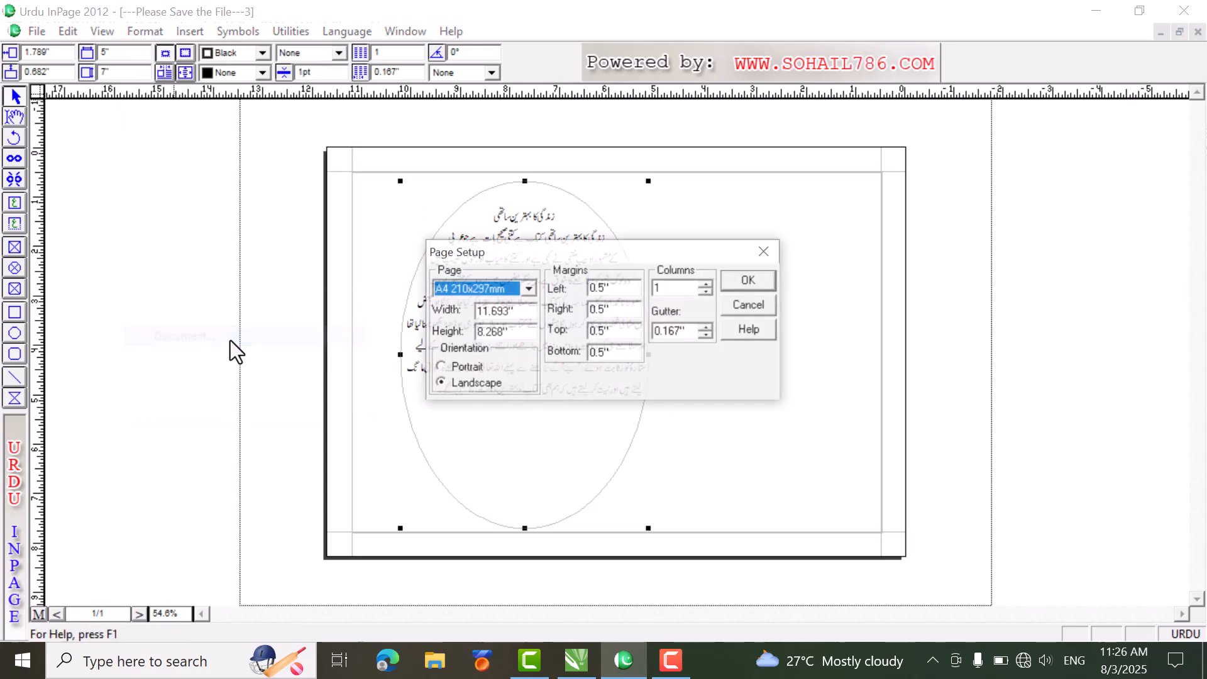
click(440, 373)
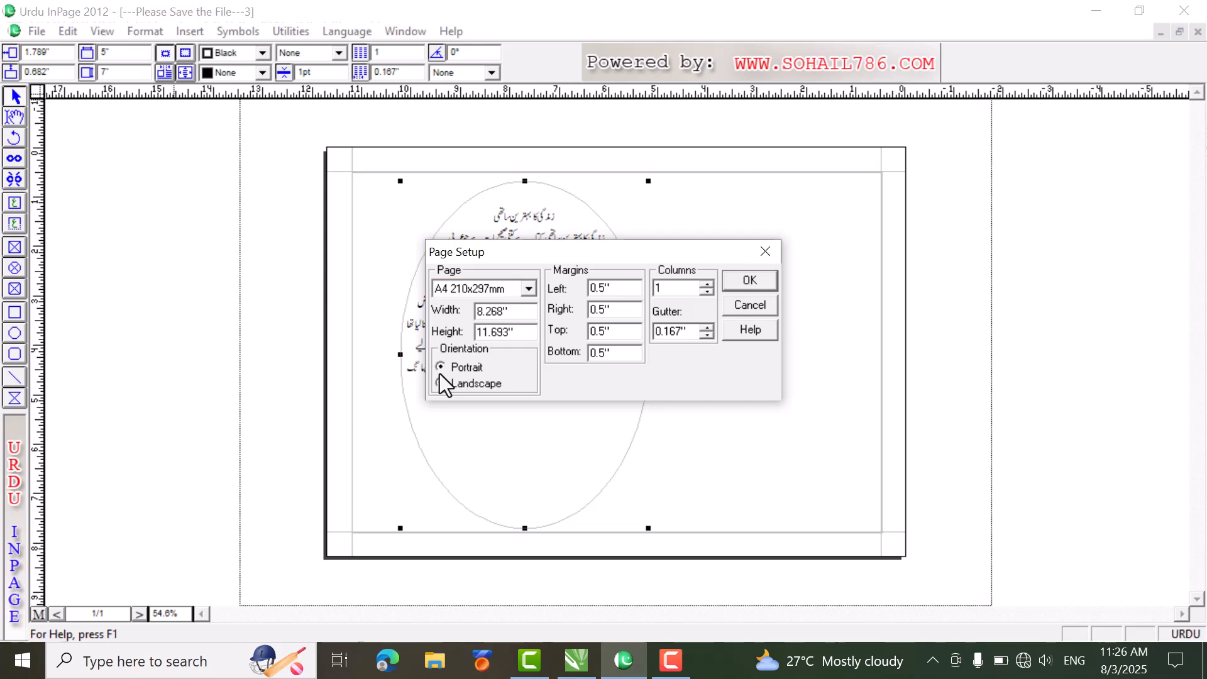
click(763, 286)
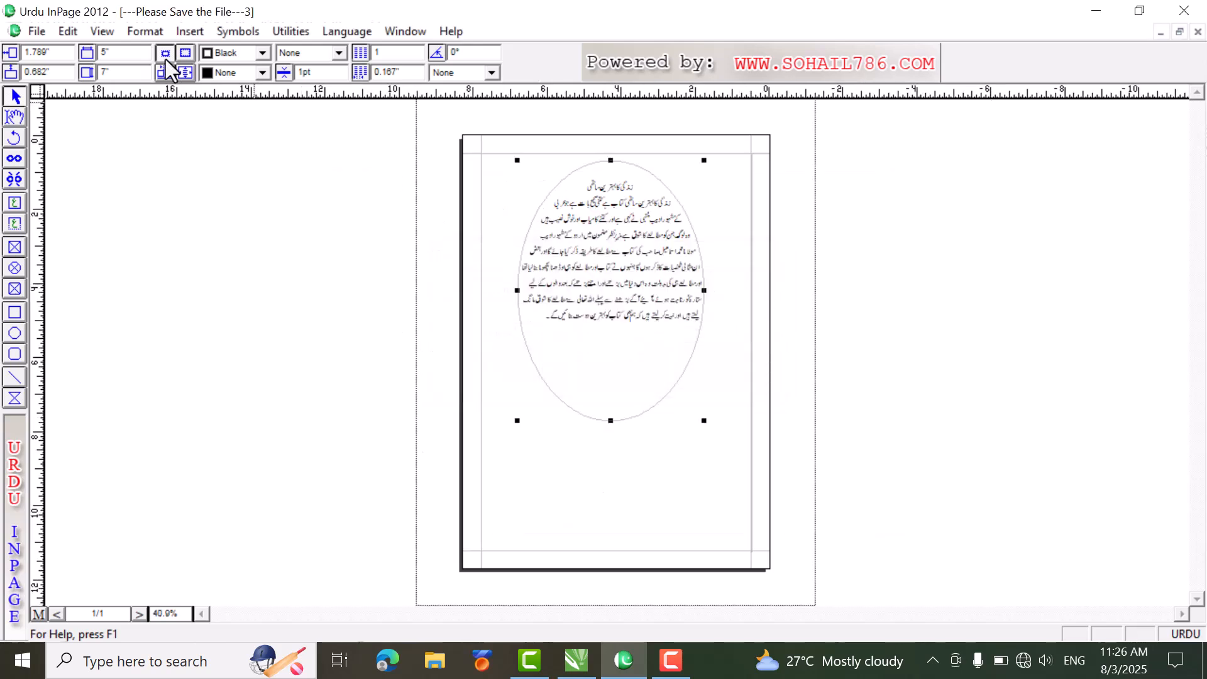
Step: Place a horizontal ruler guide across the page at about the 2-inch mark
click(149, 32)
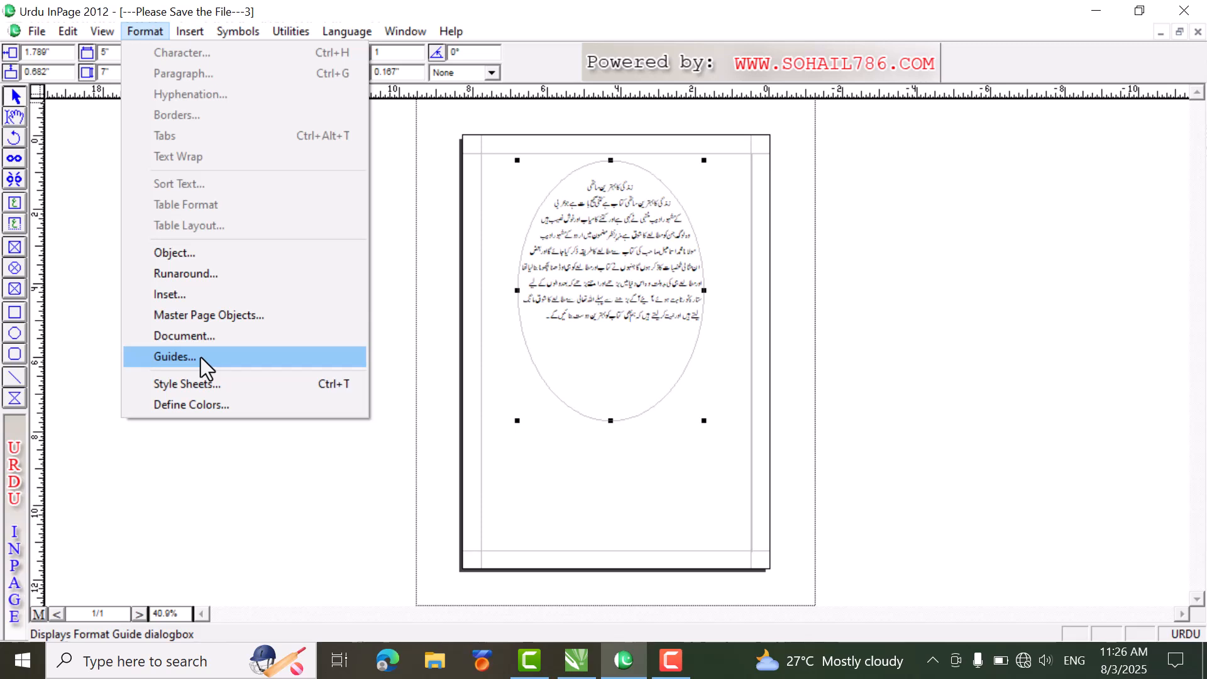
click(509, 355)
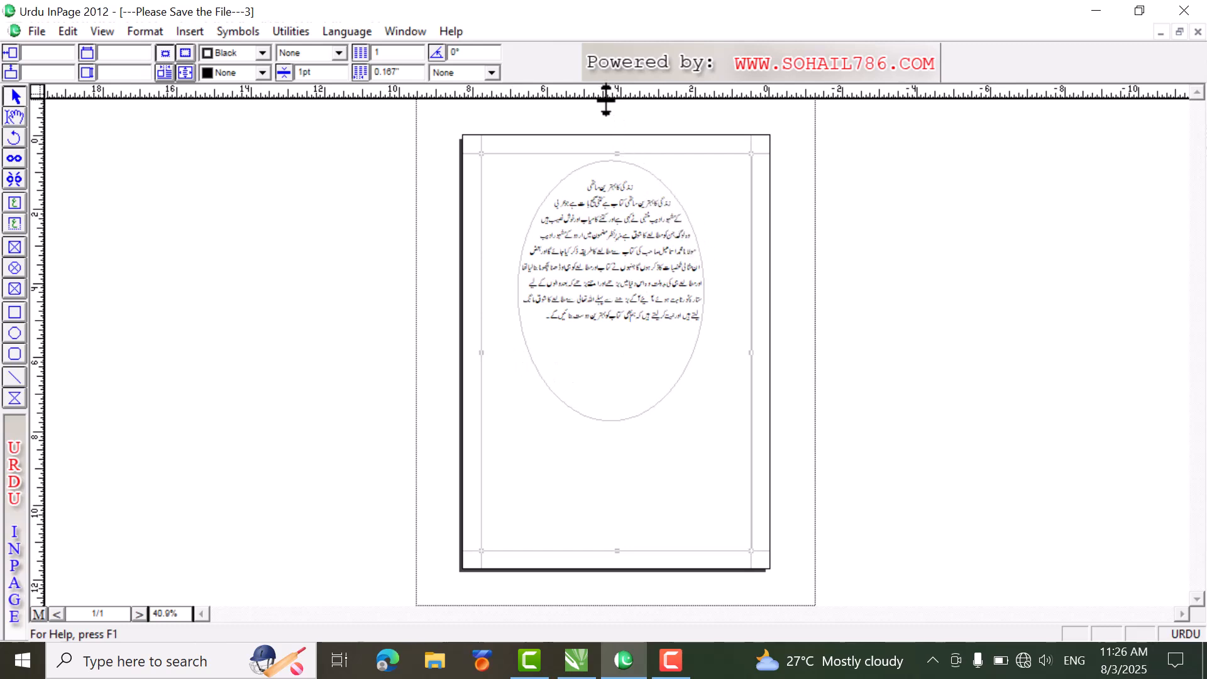
drag(605, 99, 614, 215)
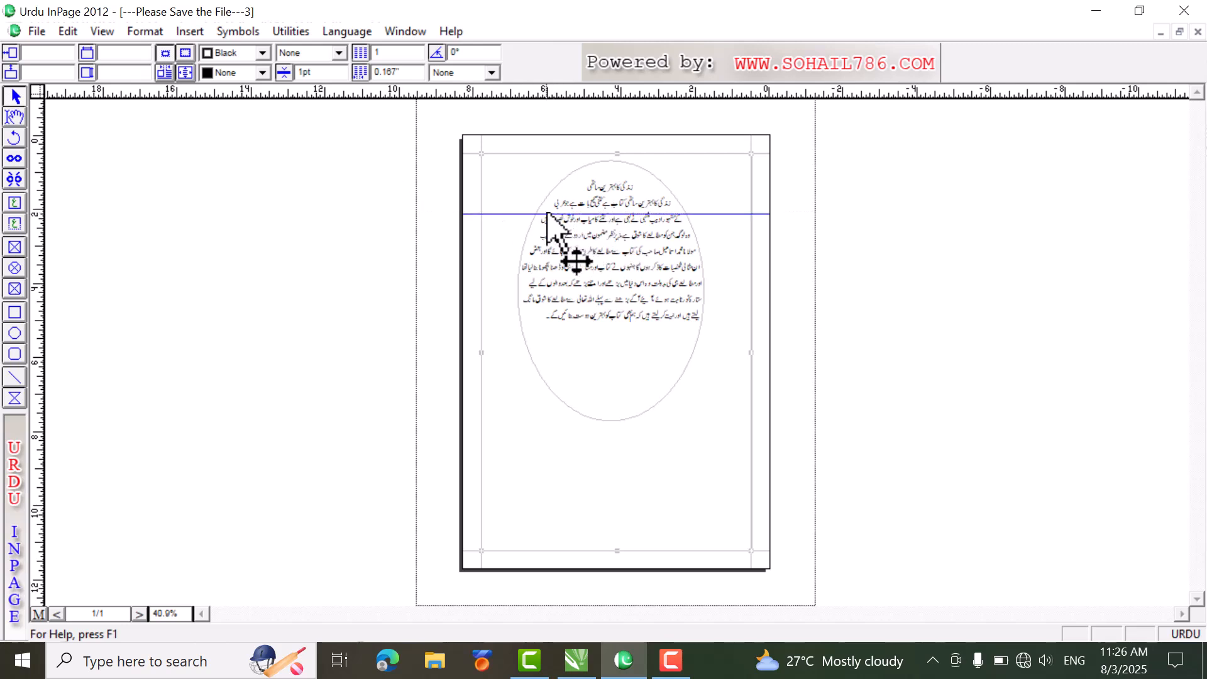
Step: Move the elliptical text box down the page to about 1.89" across and 1.68" down, and deselect it
drag(522, 212, 523, 249)
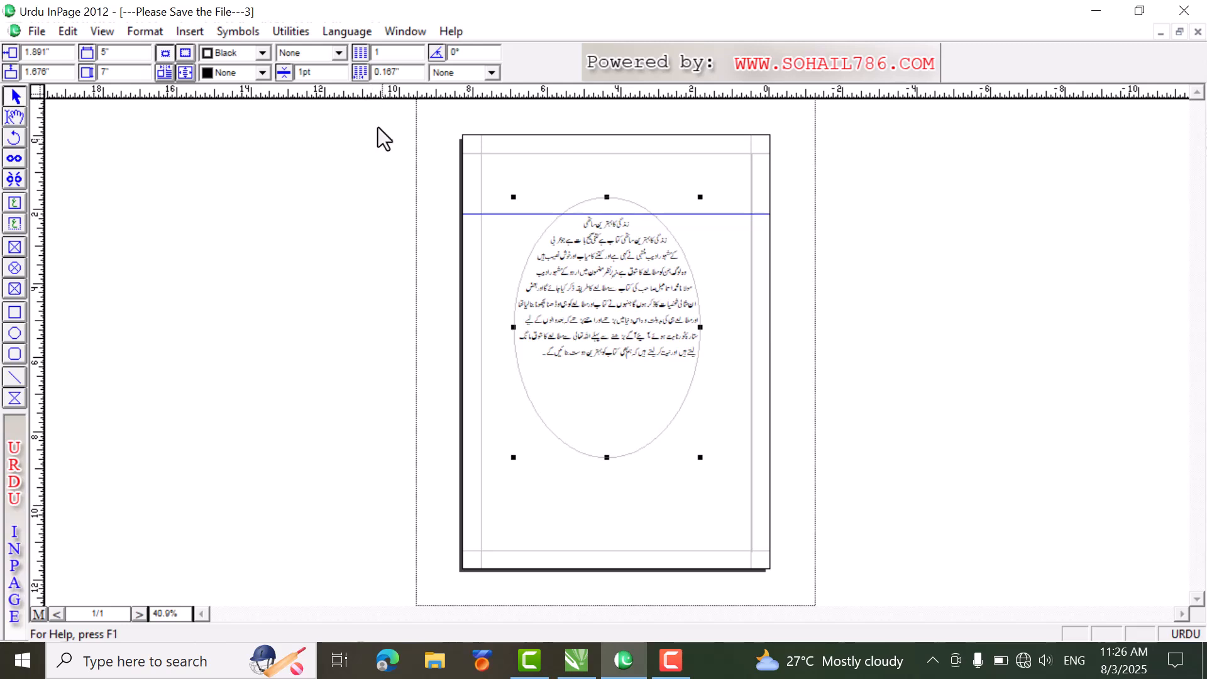
mouse_move(356, 101)
mouse_down()
mouse_move(417, 210)
mouse_move(374, 103)
mouse_up()
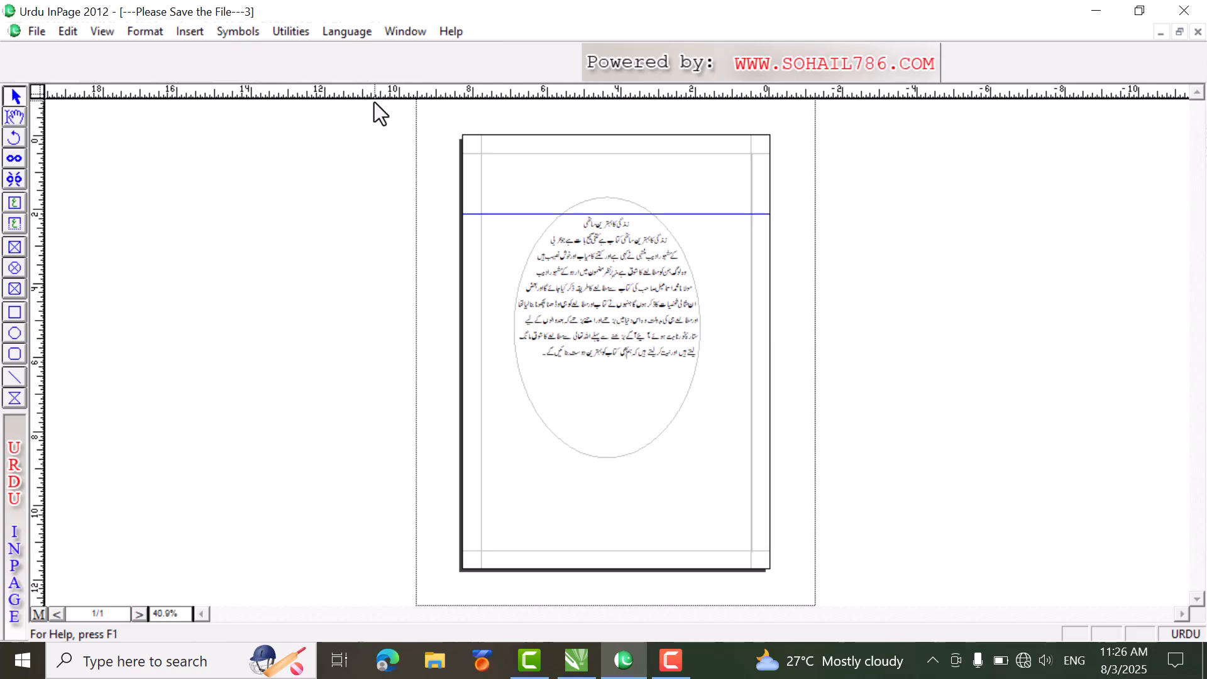
Step: Remove the horizontal guide from the page by returning it to the ruler
click(494, 217)
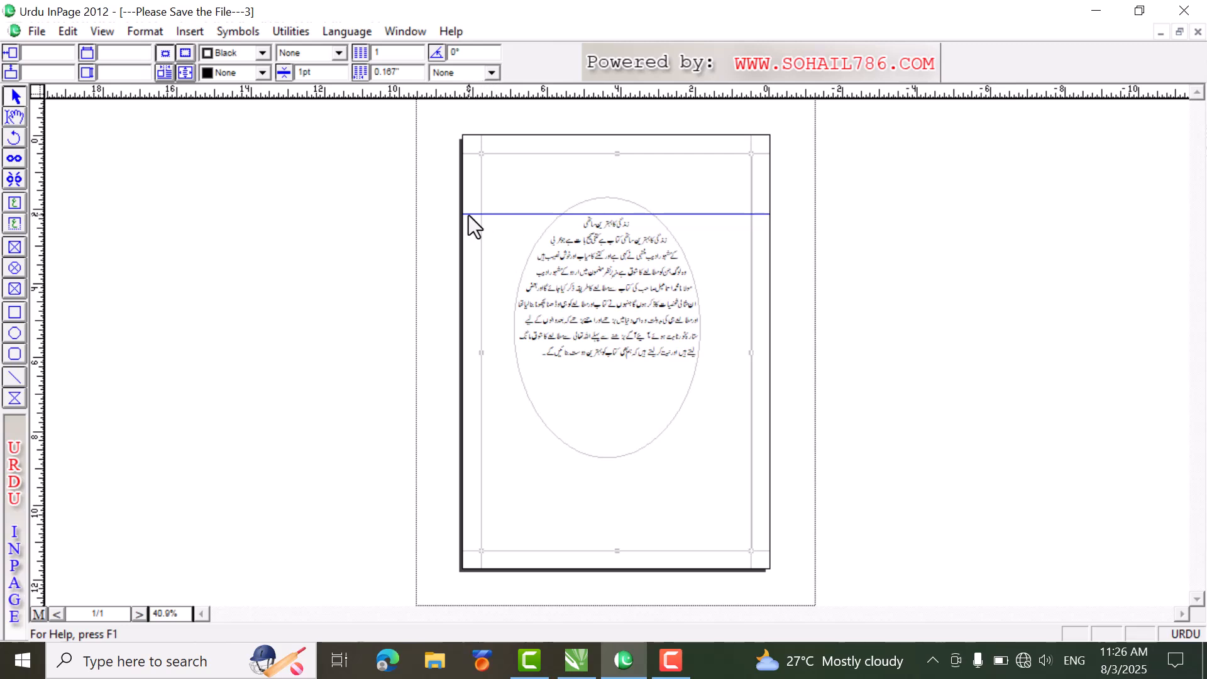
drag(469, 212, 474, 94)
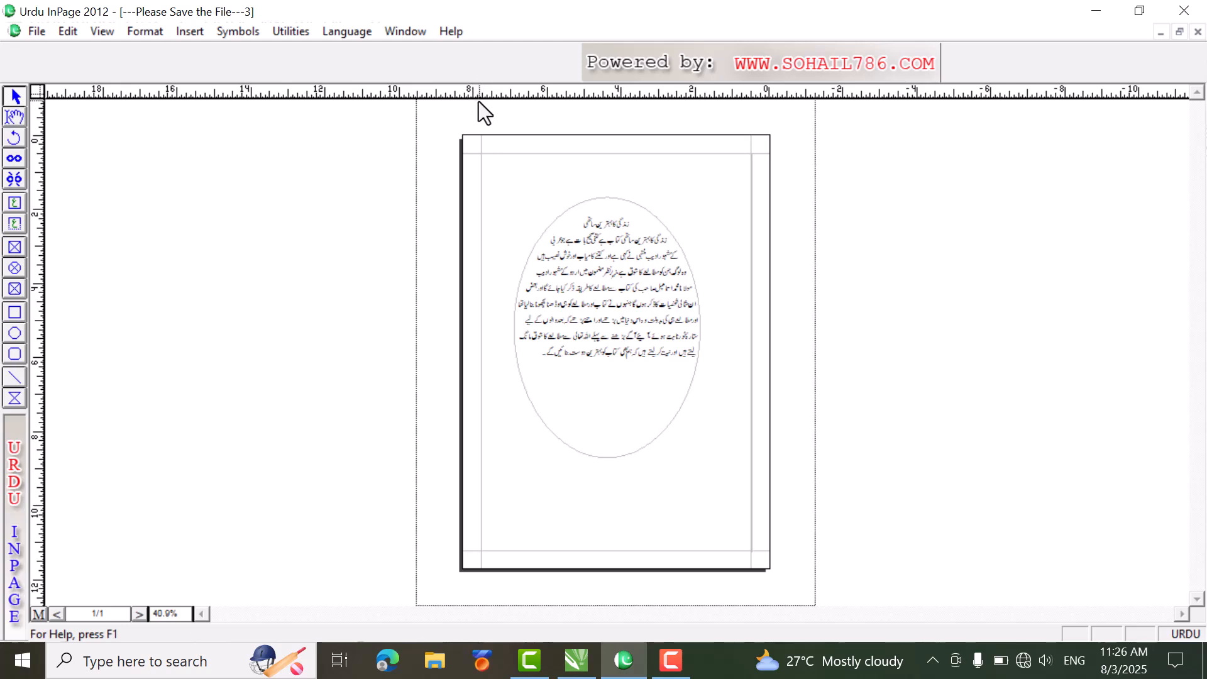
Step: Place a vertical ruler guide at about the 7-inch mark, just outside the elliptical text box
click(594, 255)
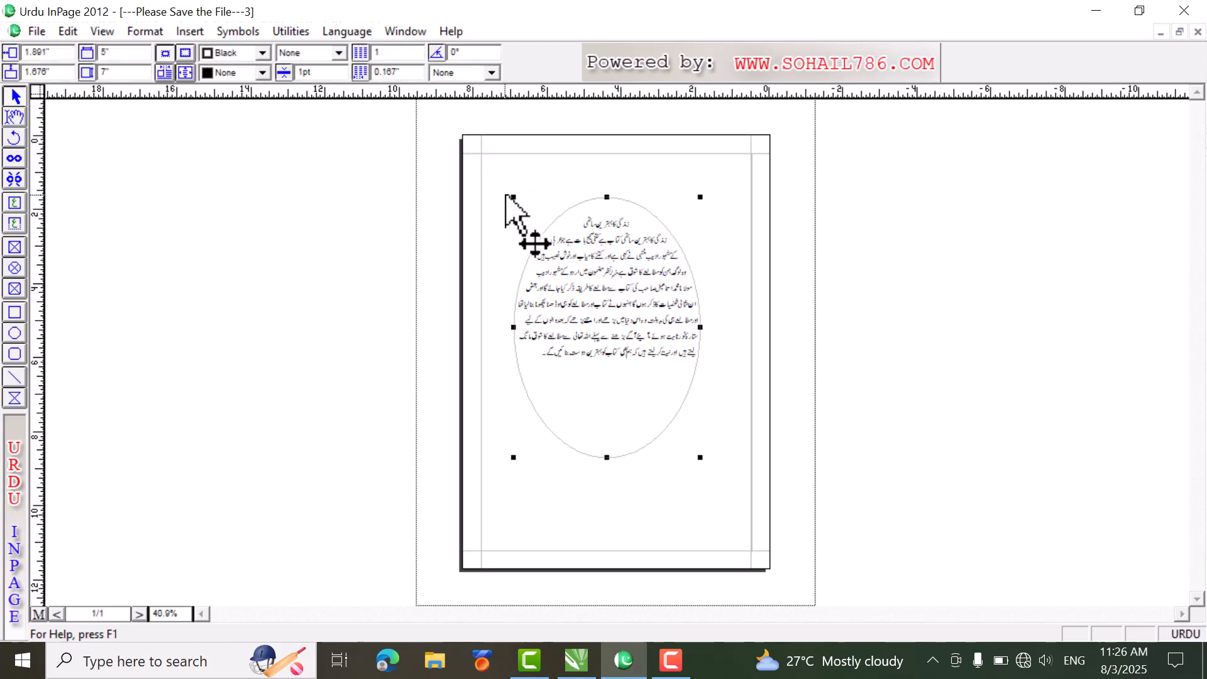
click(47, 434)
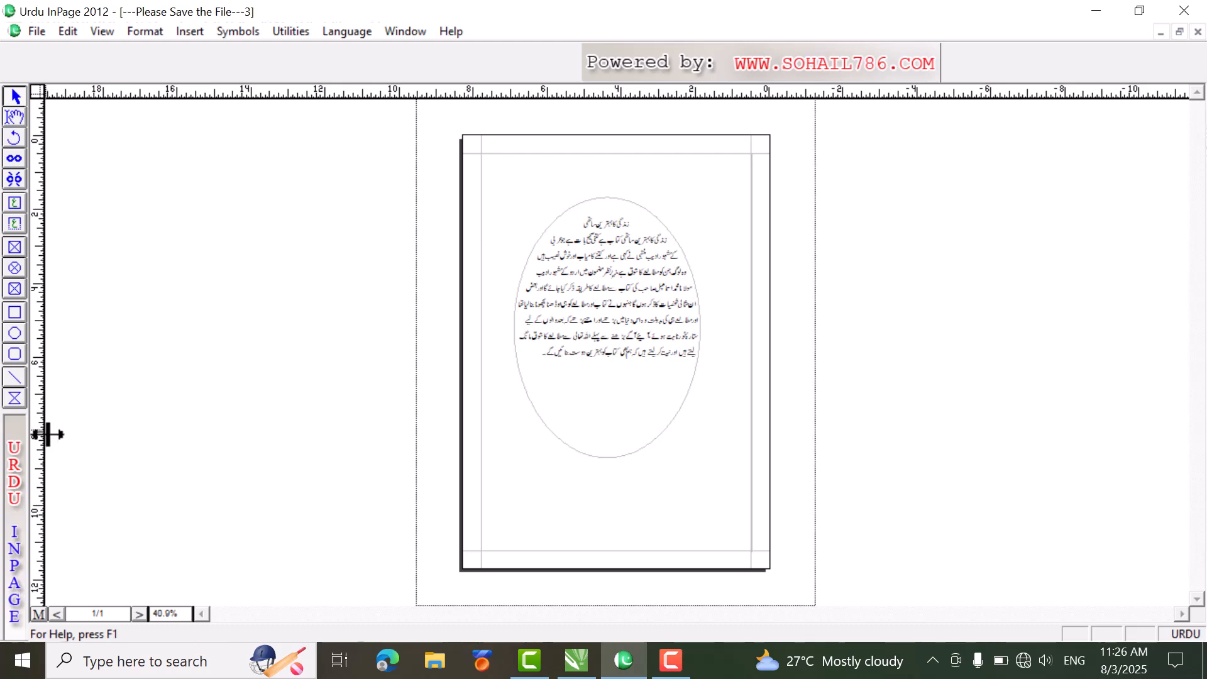
mouse_move(47, 434)
mouse_down()
mouse_move(36, 440)
mouse_move(116, 477)
mouse_move(504, 424)
mouse_up()
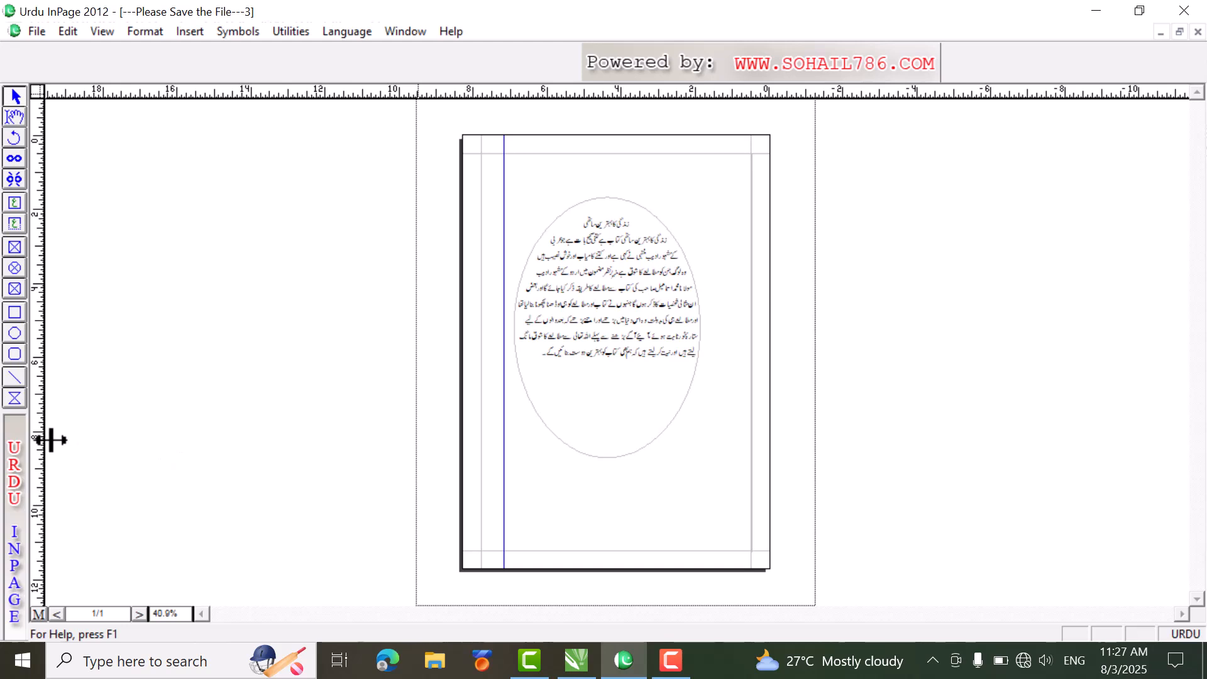
Step: Remove the vertical guide from the page and select the page's main text frame
drag(44, 442, 43, 443)
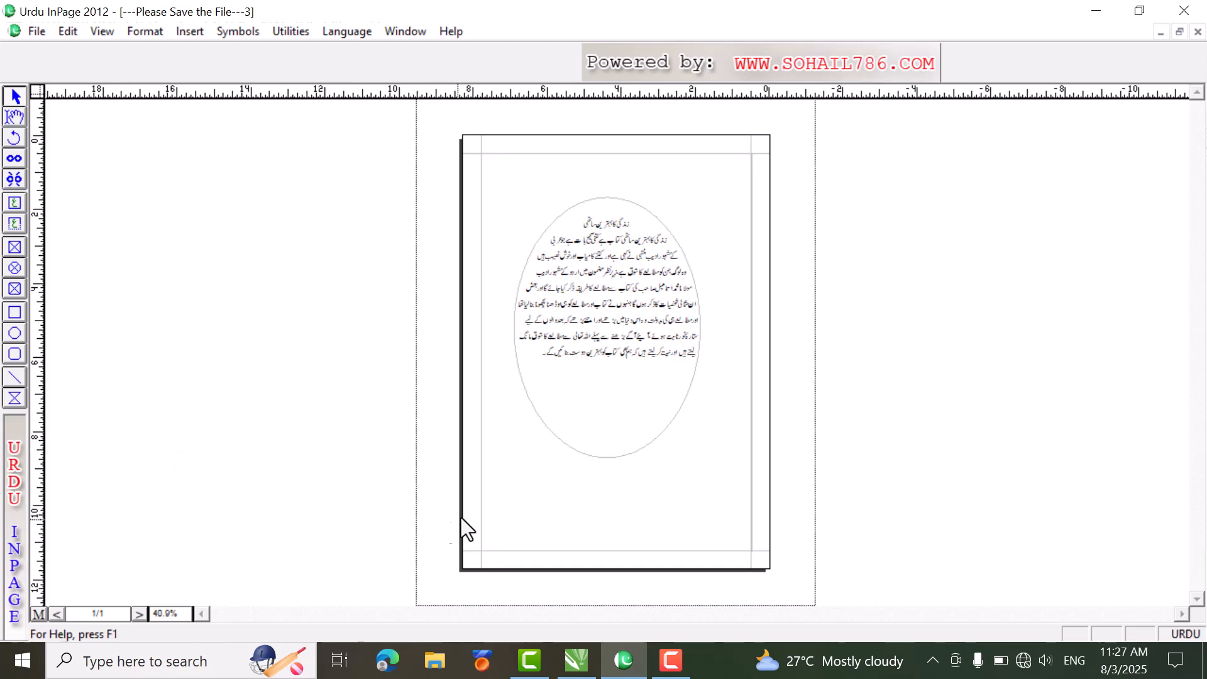
click(530, 475)
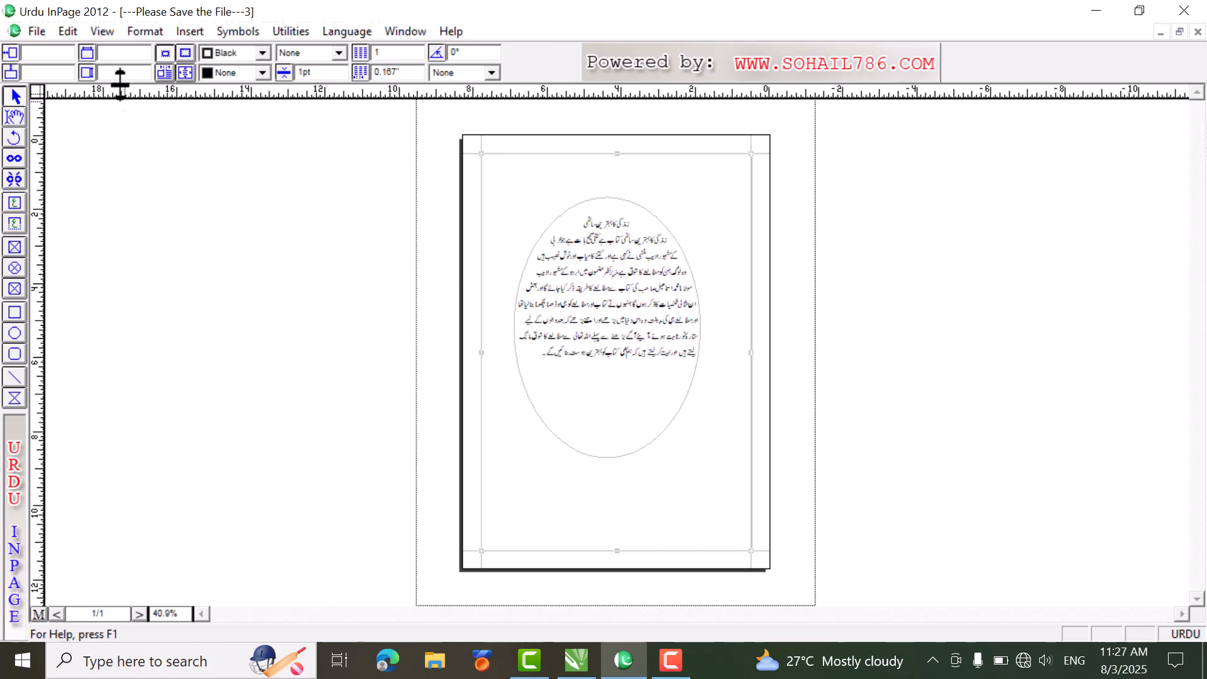
Step: Add vertical guides at 2, 4 and 6 inches to the page through the Format Guides settings
click(148, 34)
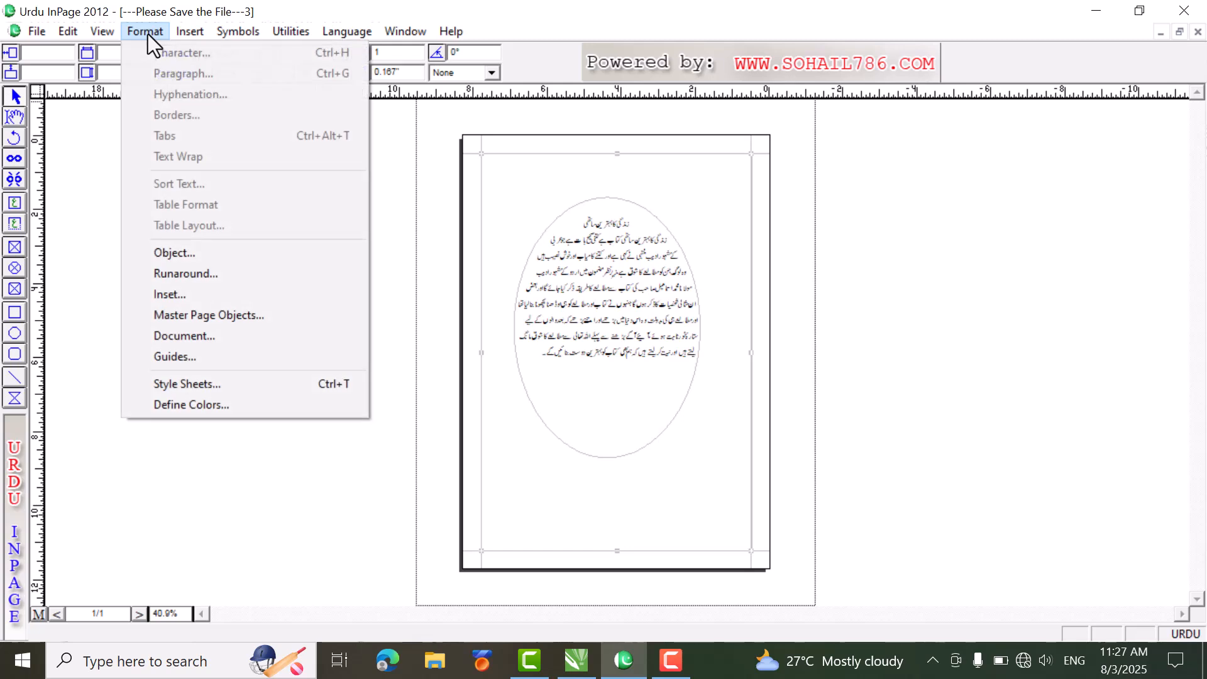
click(212, 356)
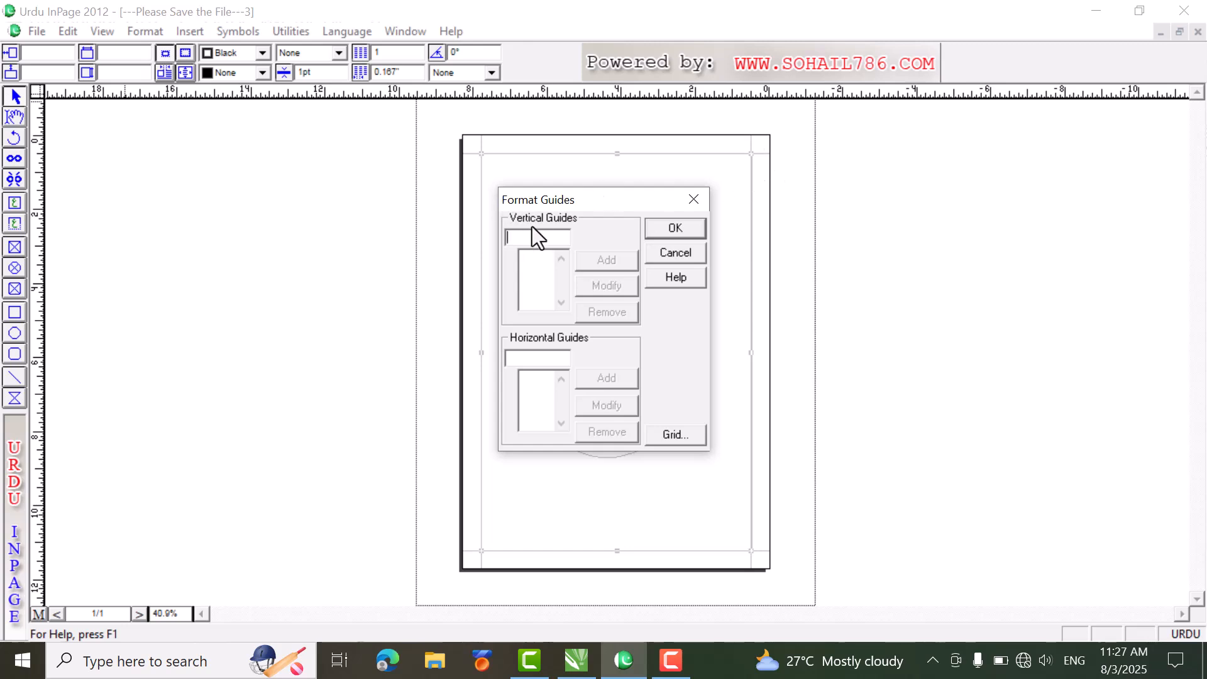
text(2)
click(605, 265)
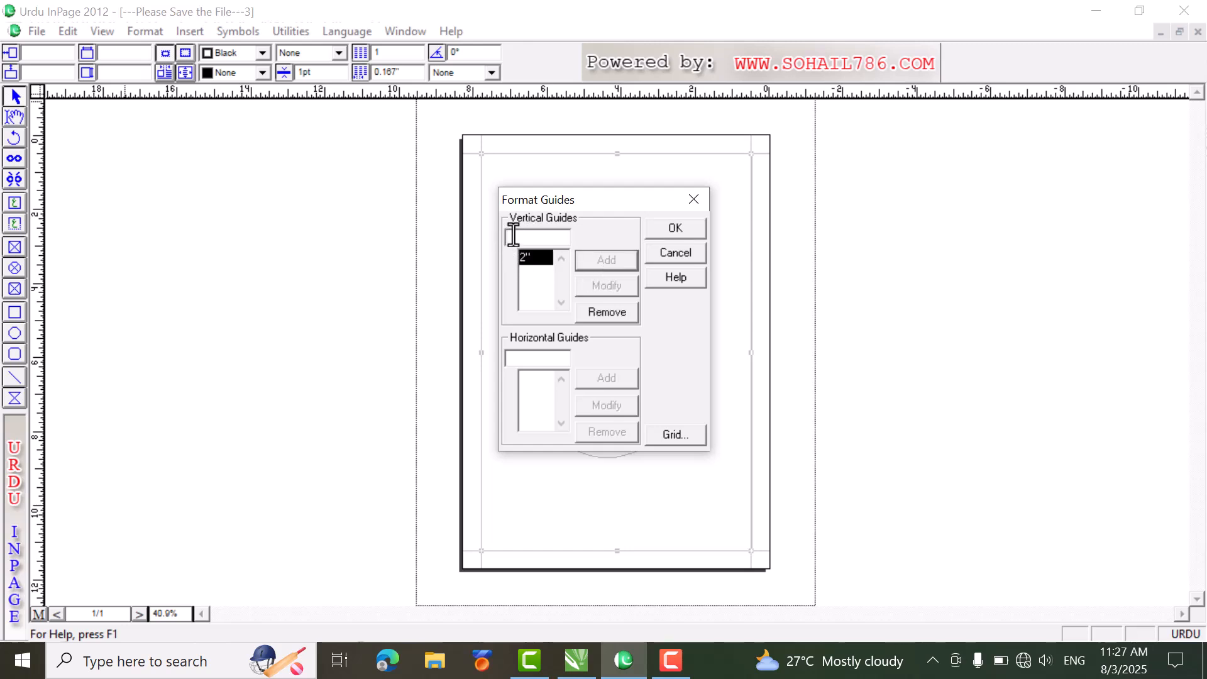
text(4)
click(598, 266)
click(532, 239)
text(6)
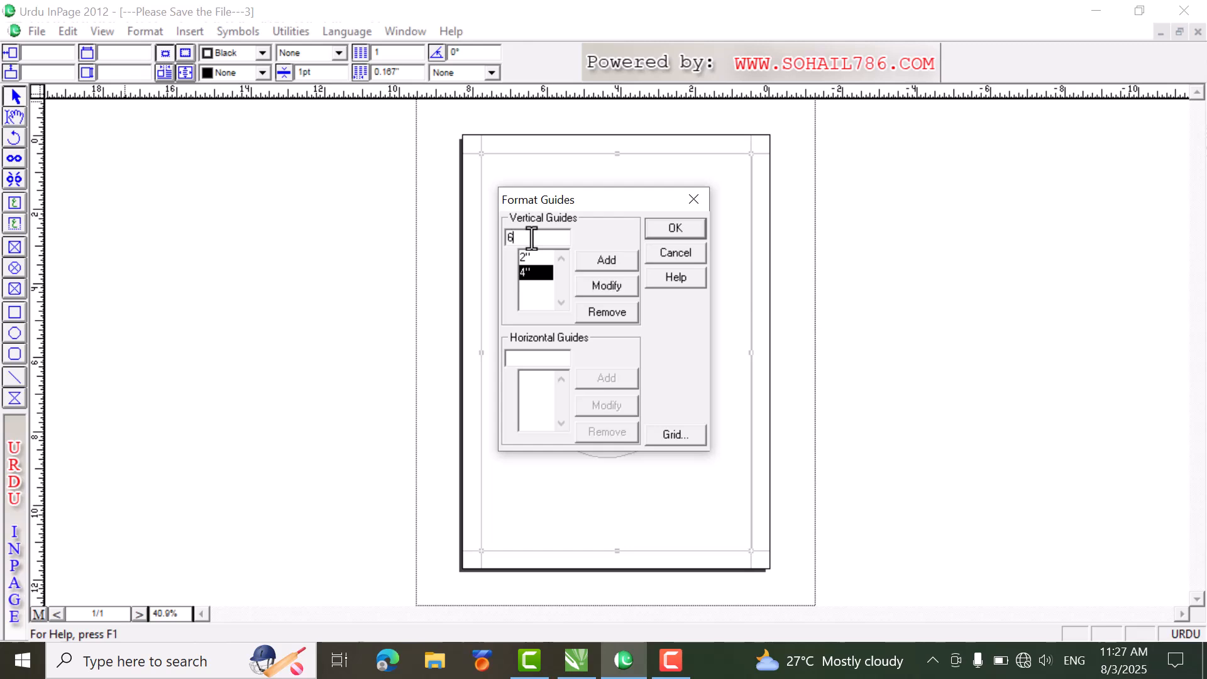
click(611, 261)
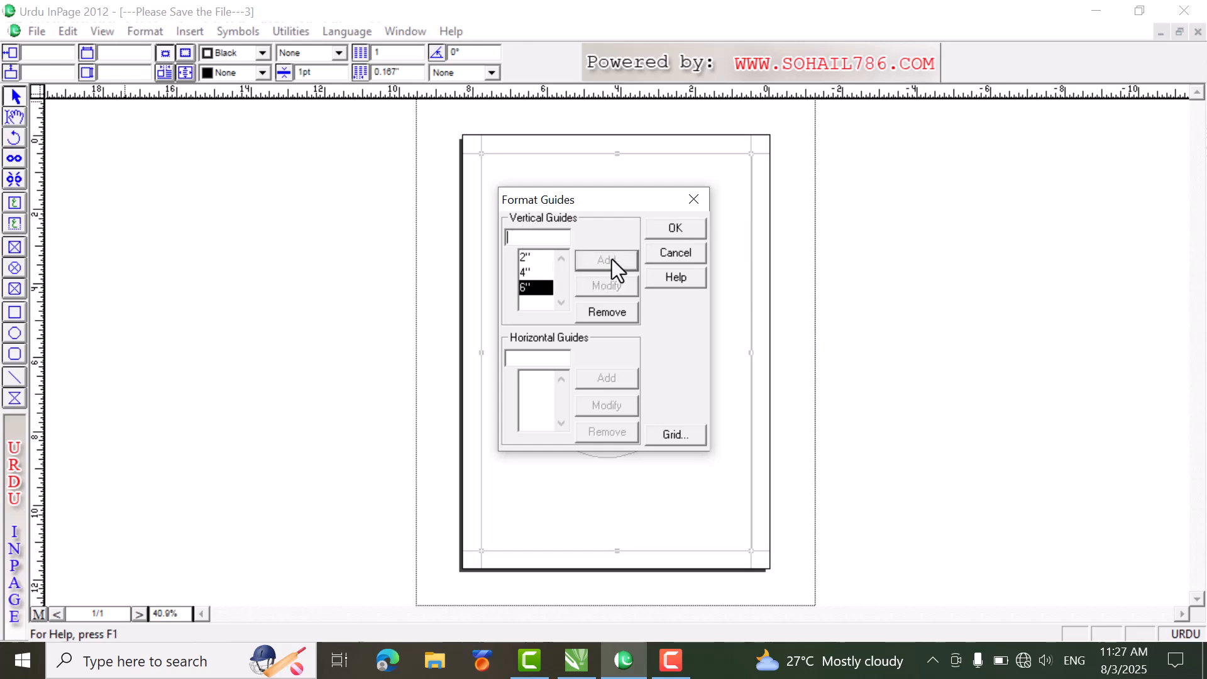
click(669, 229)
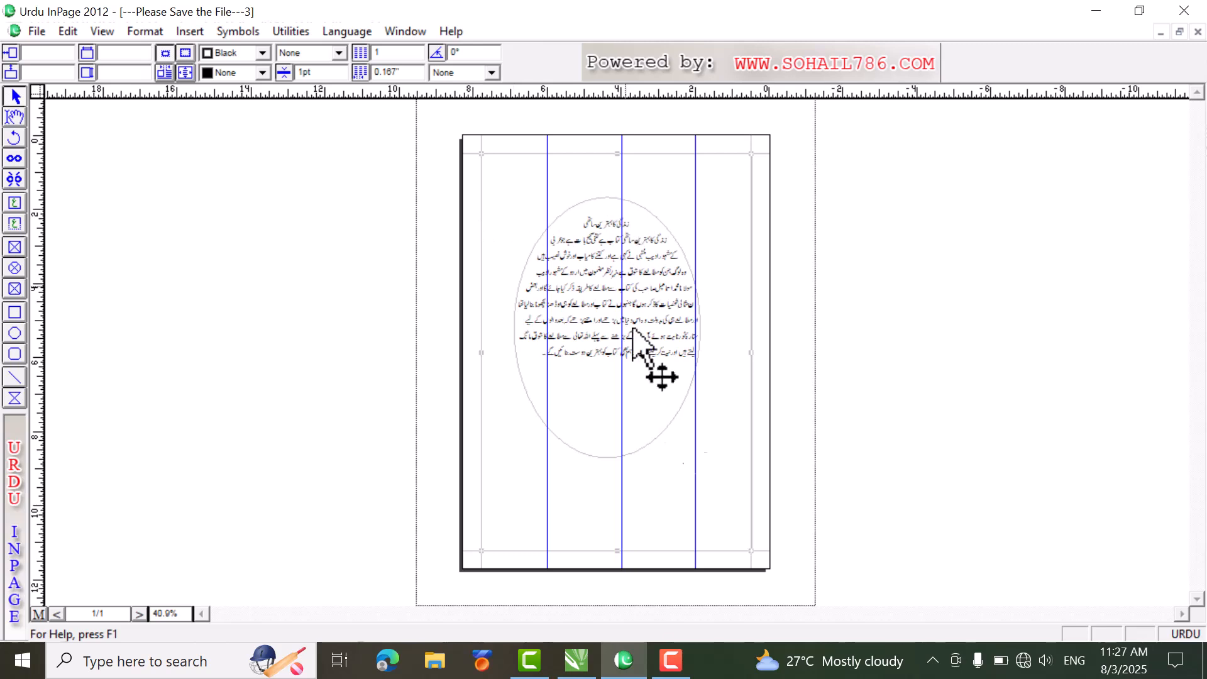
Step: Add horizontal guides at 2, 4 and 6 inches to the page through the Format Guides settings
click(146, 33)
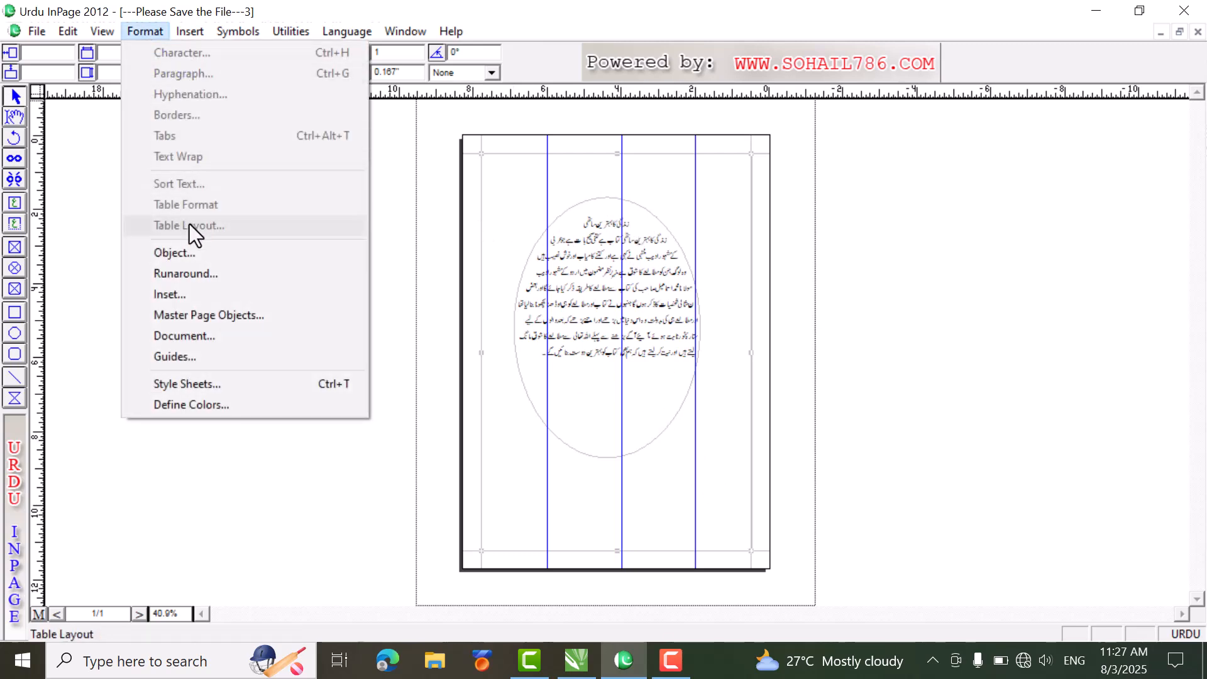
click(218, 356)
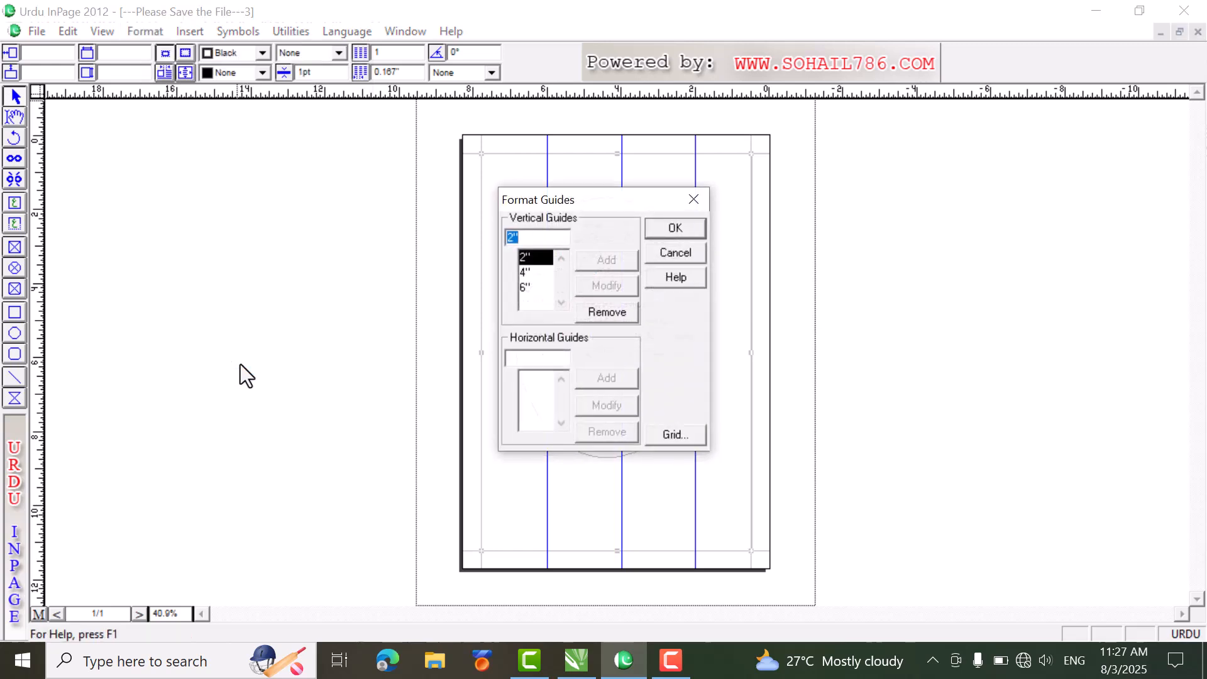
click(532, 360)
text(2)
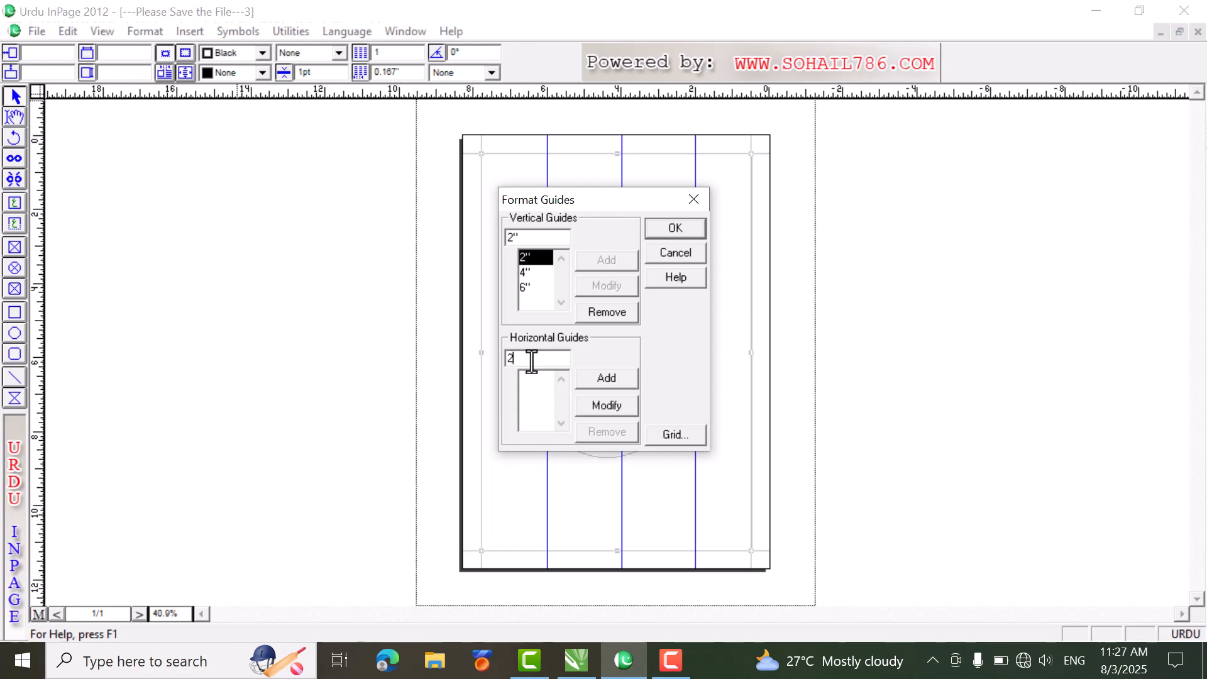
click(594, 376)
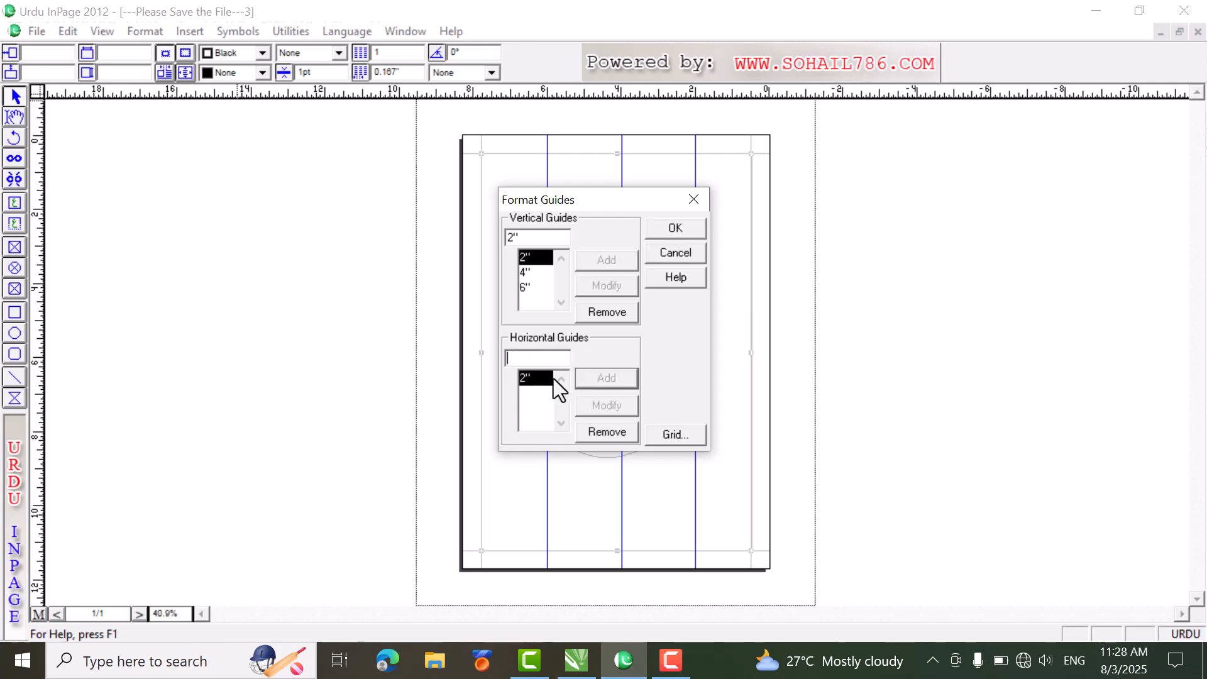
text(4)
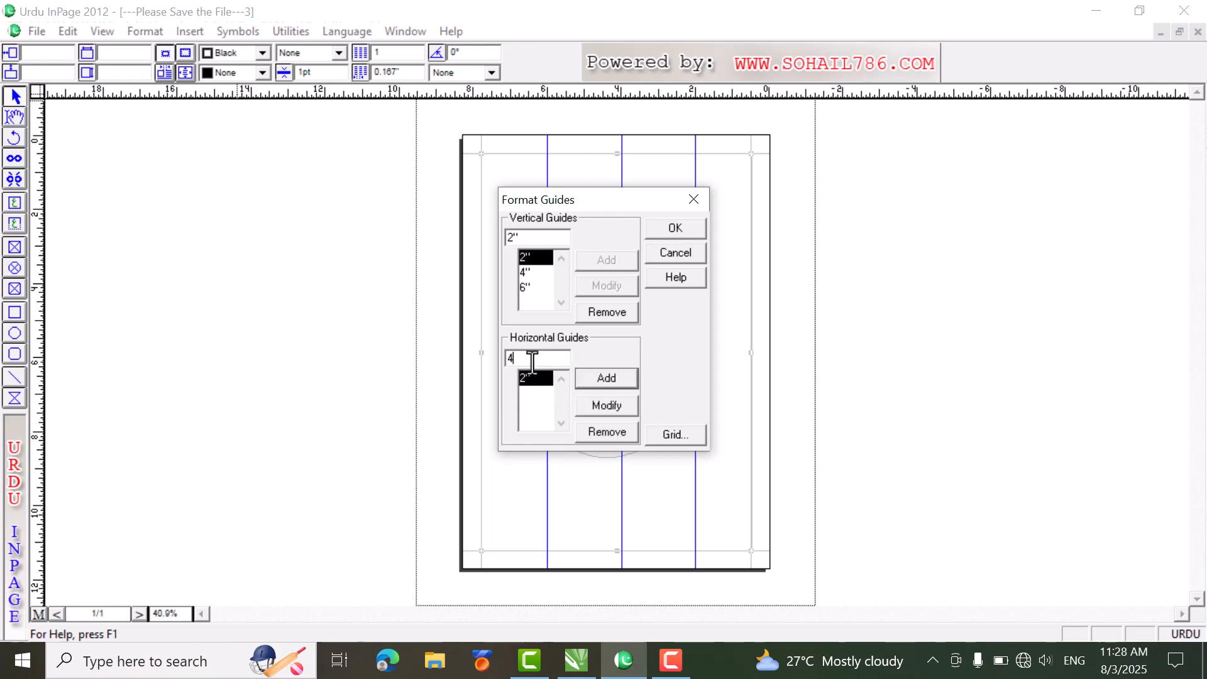
click(594, 378)
text(6)
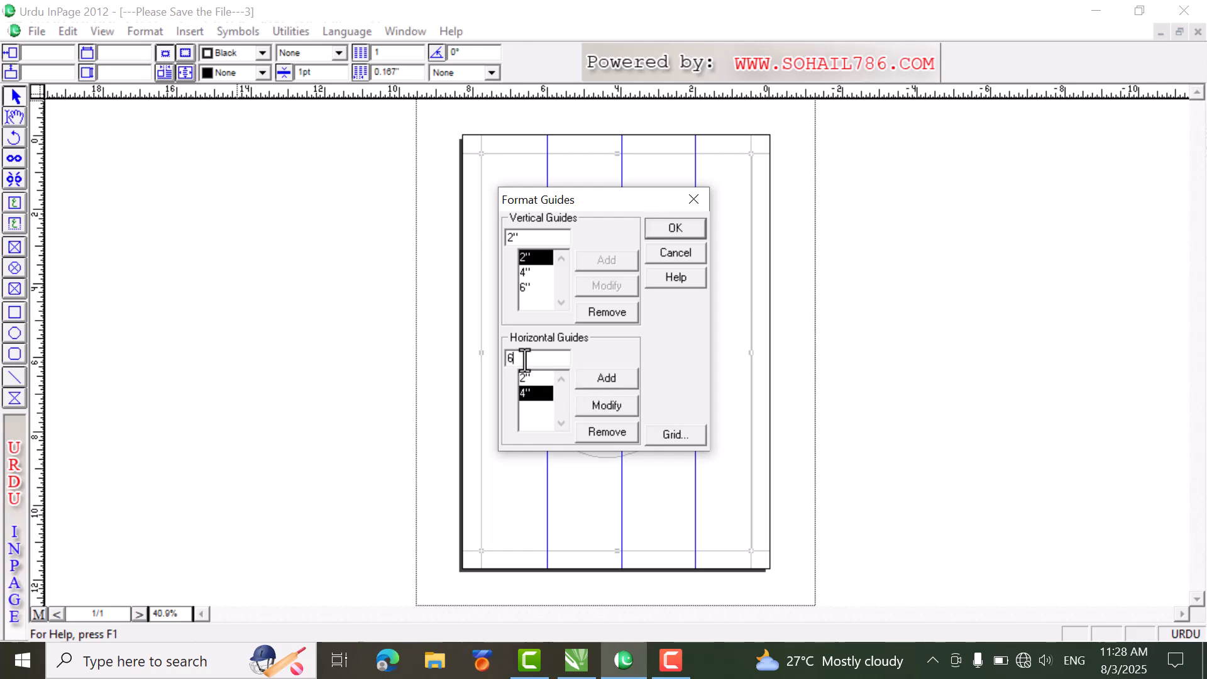
click(606, 378)
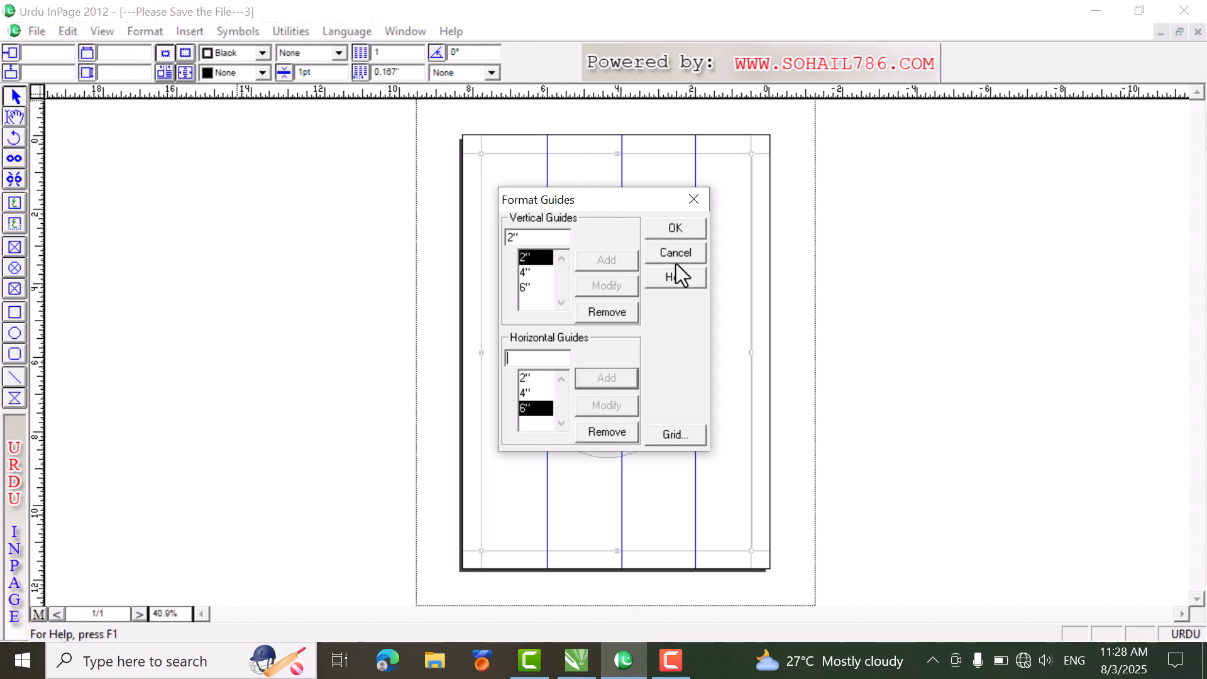
click(688, 230)
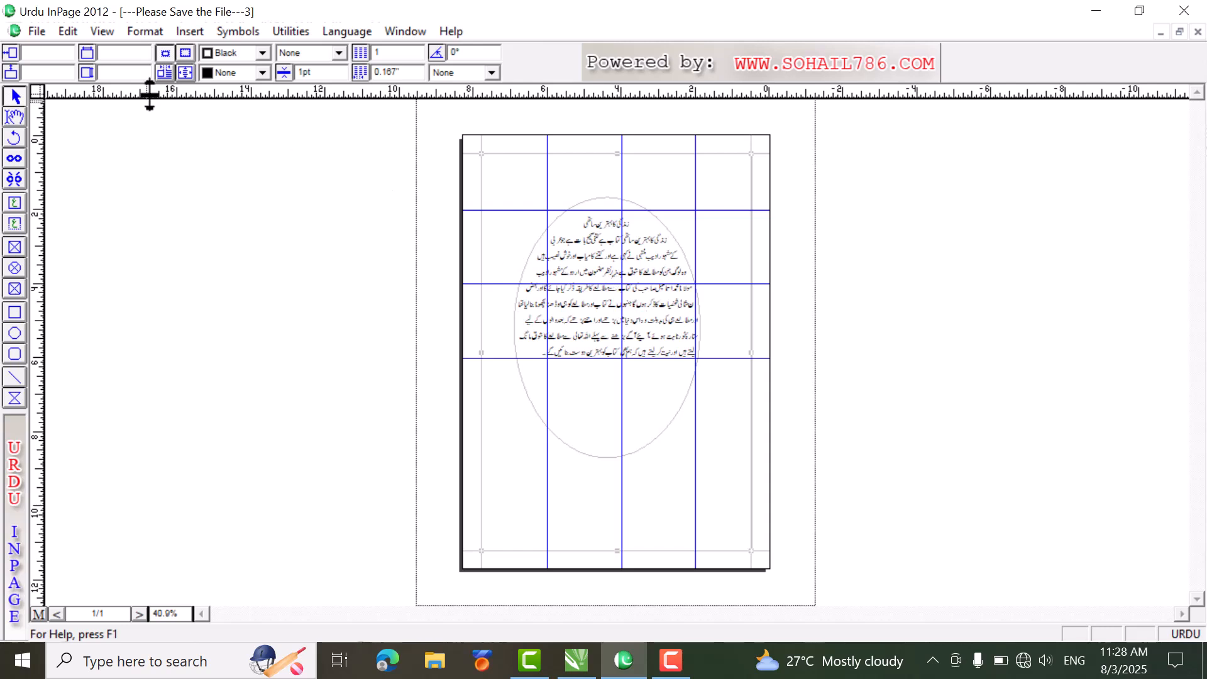
Step: Remove all vertical and horizontal guides at 2, 4 and 6 inches from the page
click(140, 33)
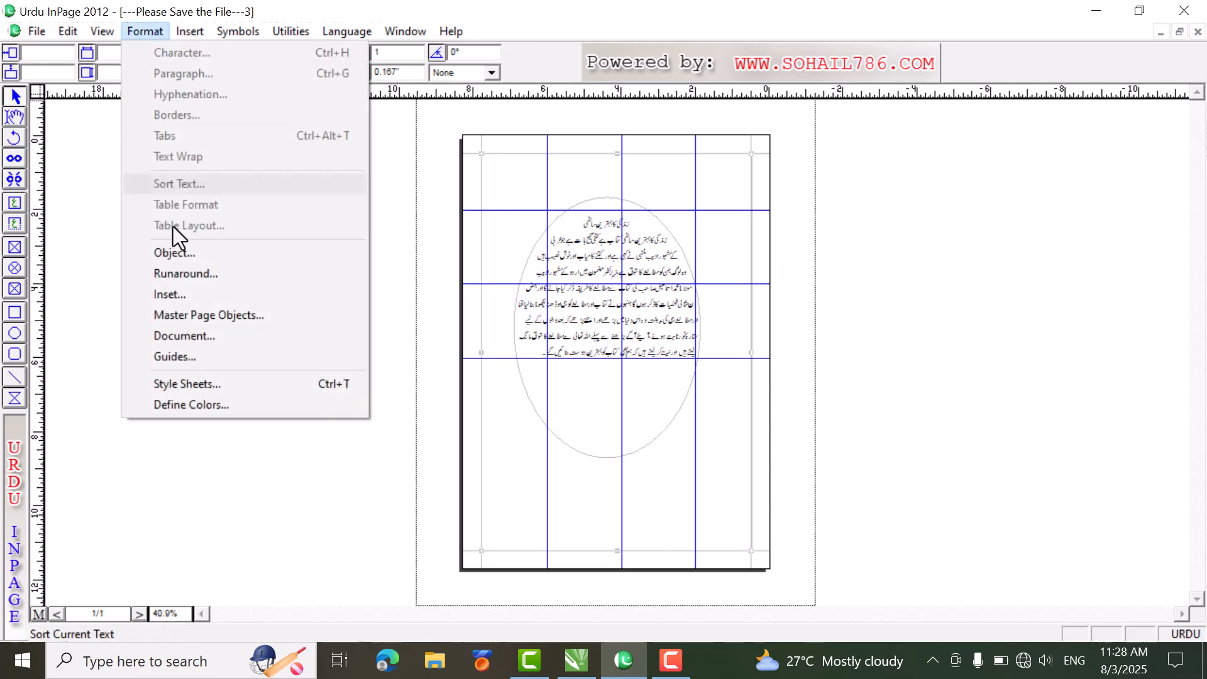
click(175, 356)
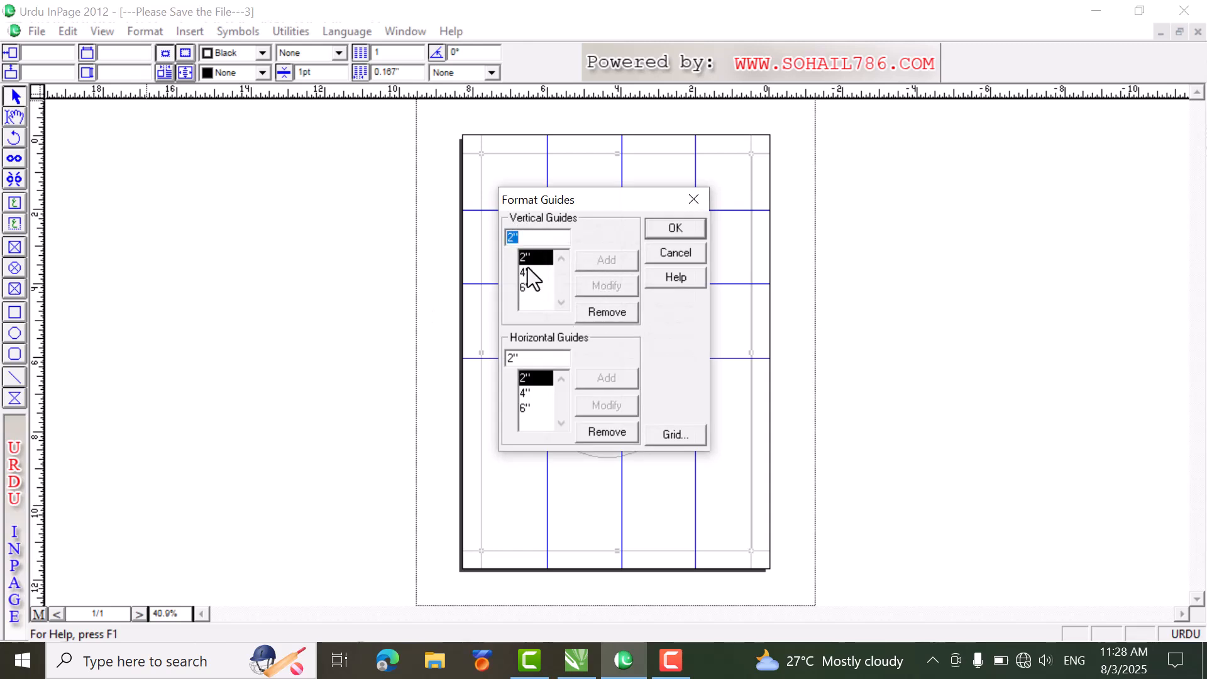
click(597, 311)
click(597, 312)
click(591, 311)
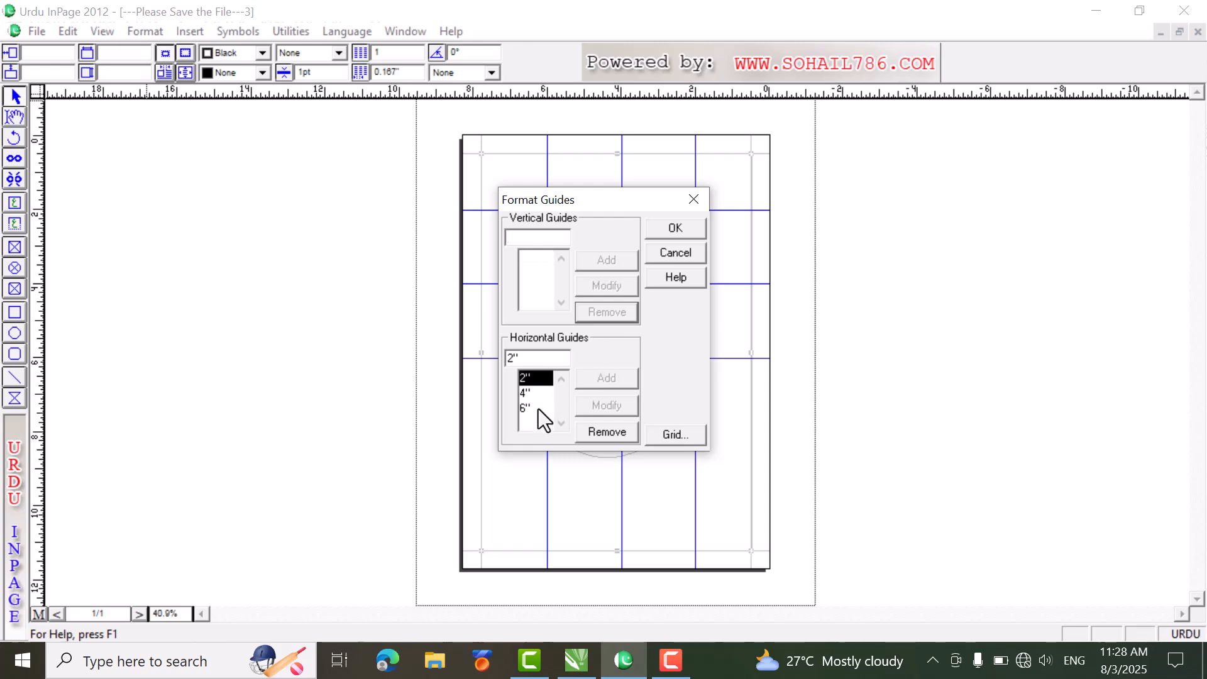
click(591, 429)
click(591, 429)
click(591, 429)
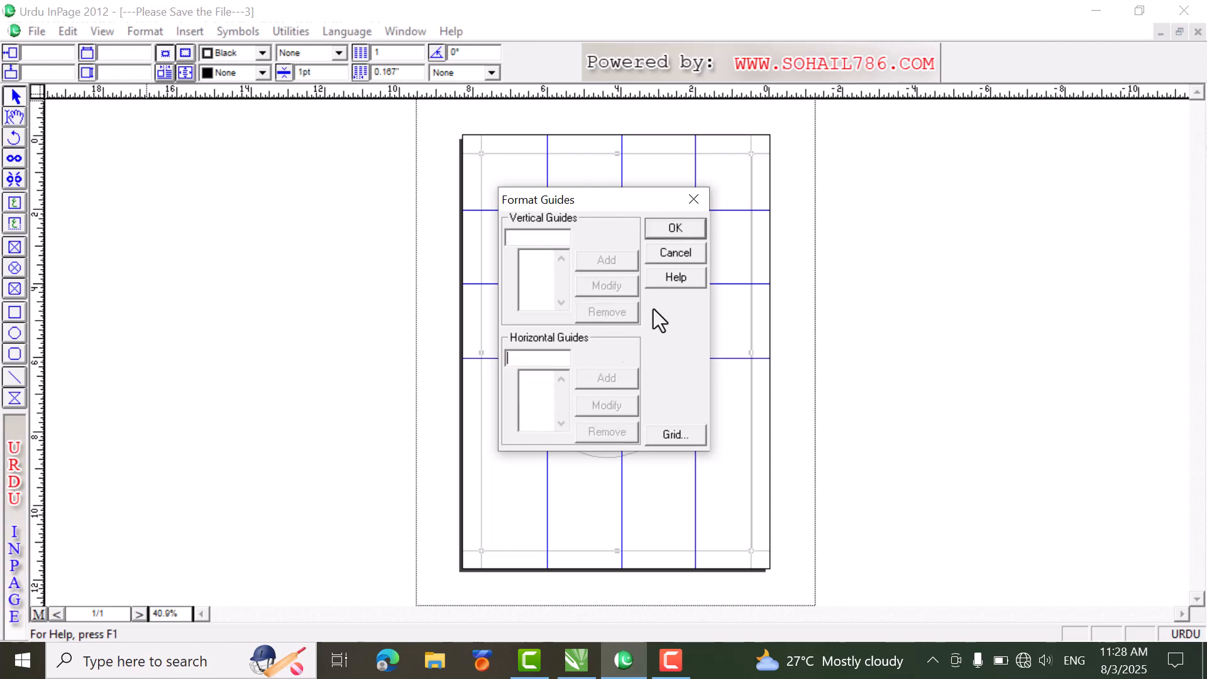
click(677, 232)
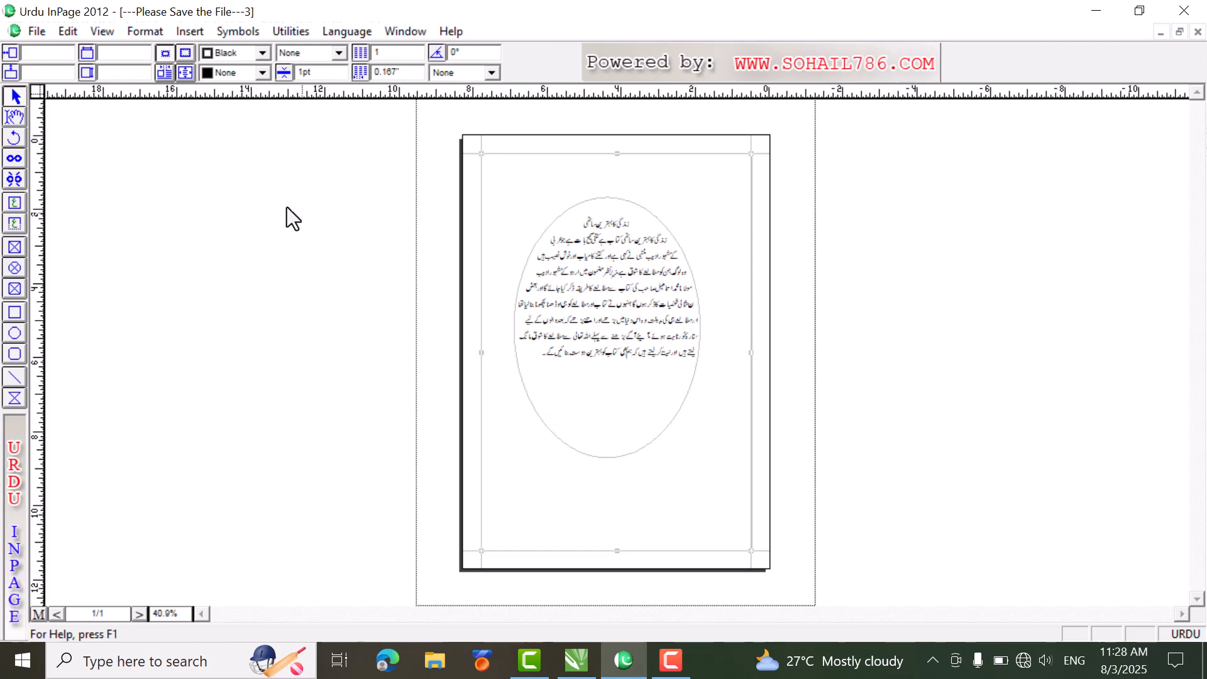
Step: Open the Define Colors settings for the document
click(149, 32)
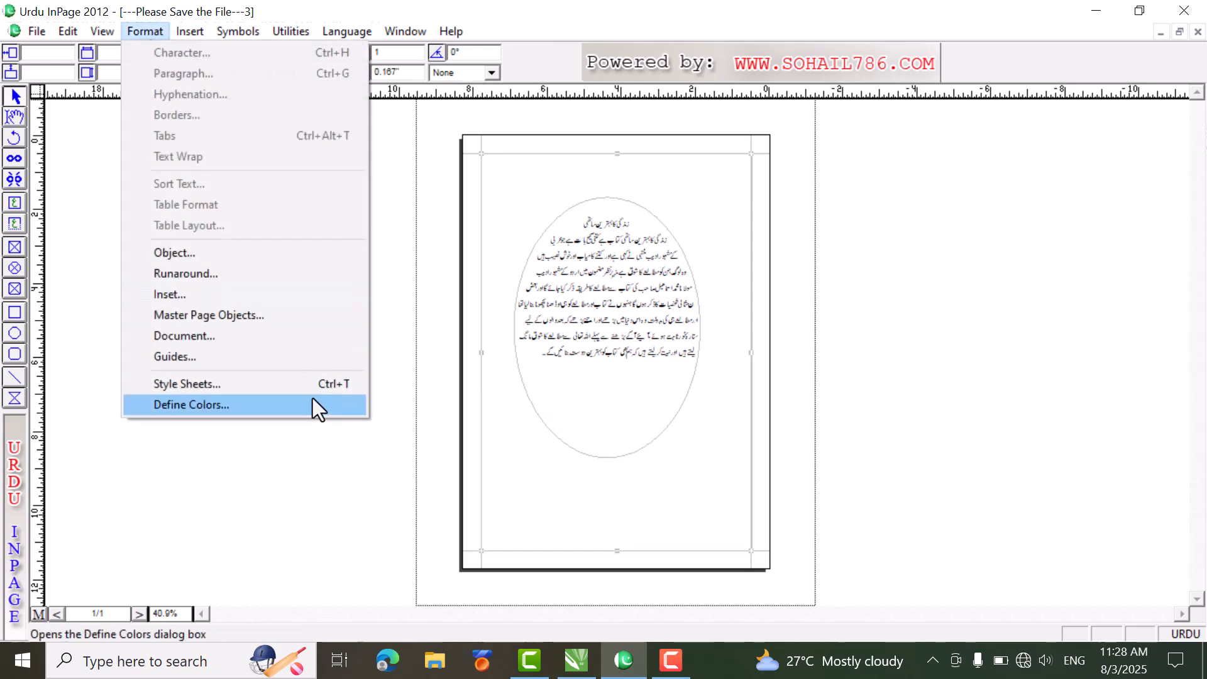